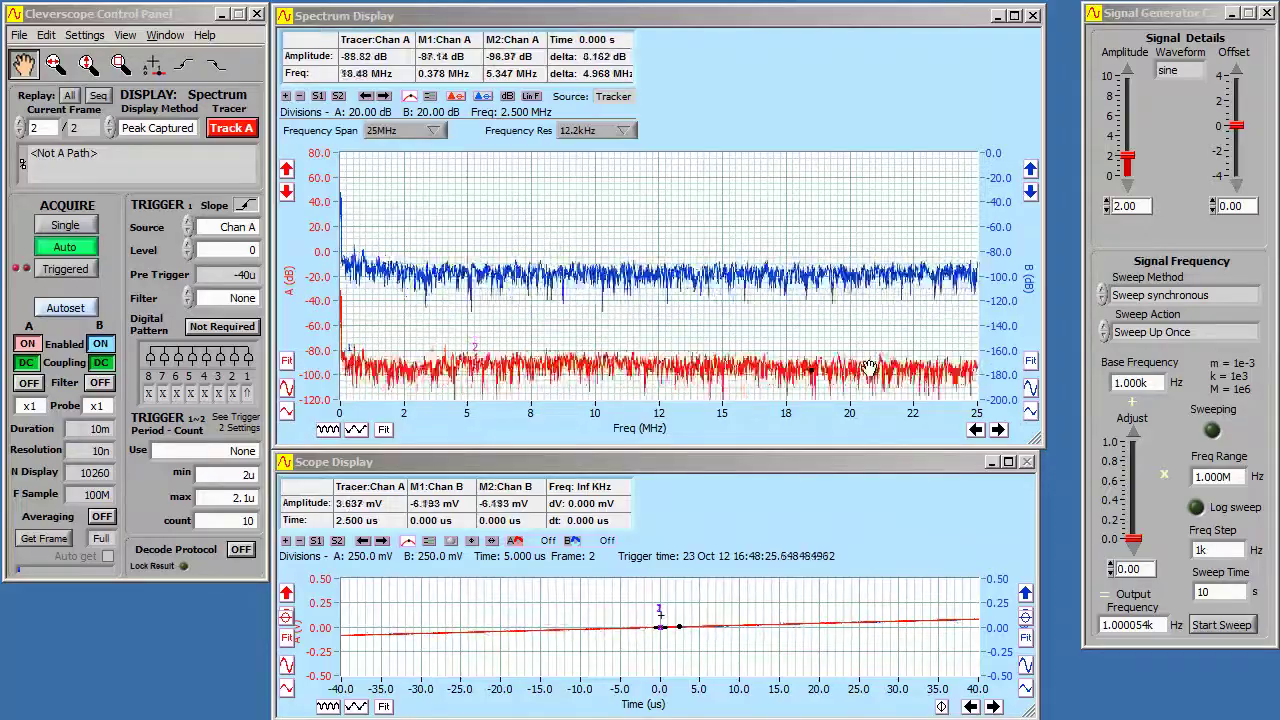
Step: Change the spectrum frequency axis end to 5 MHz, keeping 12.2 kHz frequency resolution
{"action": "left_click", "coordinate": [977, 420]}
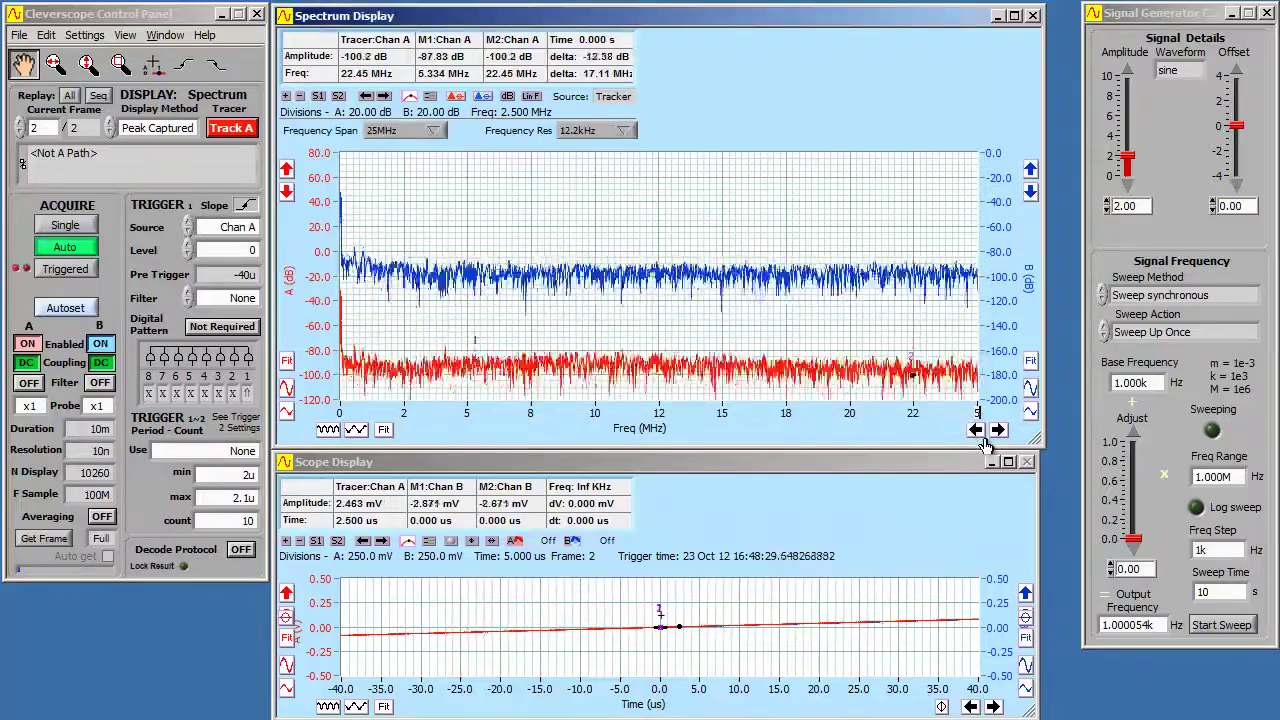
{"action": "type", "text": "5"}
{"action": "key", "text": "Return"}
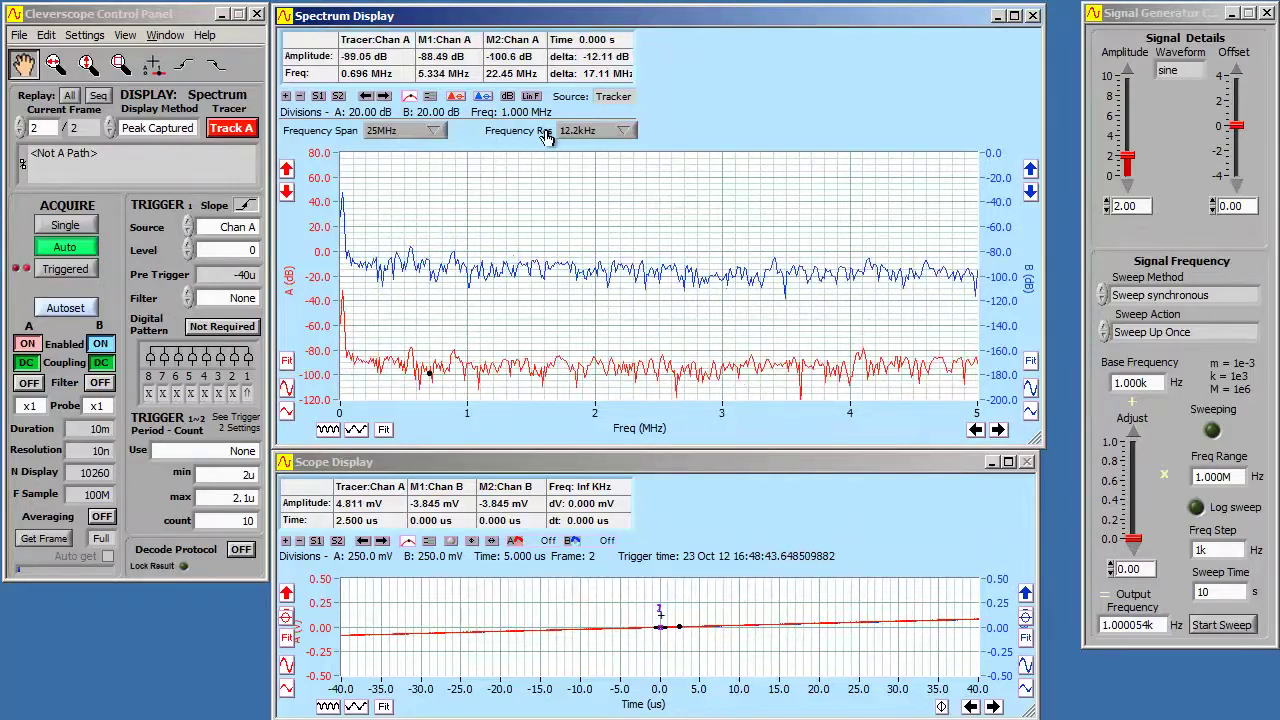
{"action": "left_click", "coordinate": [580, 133]}
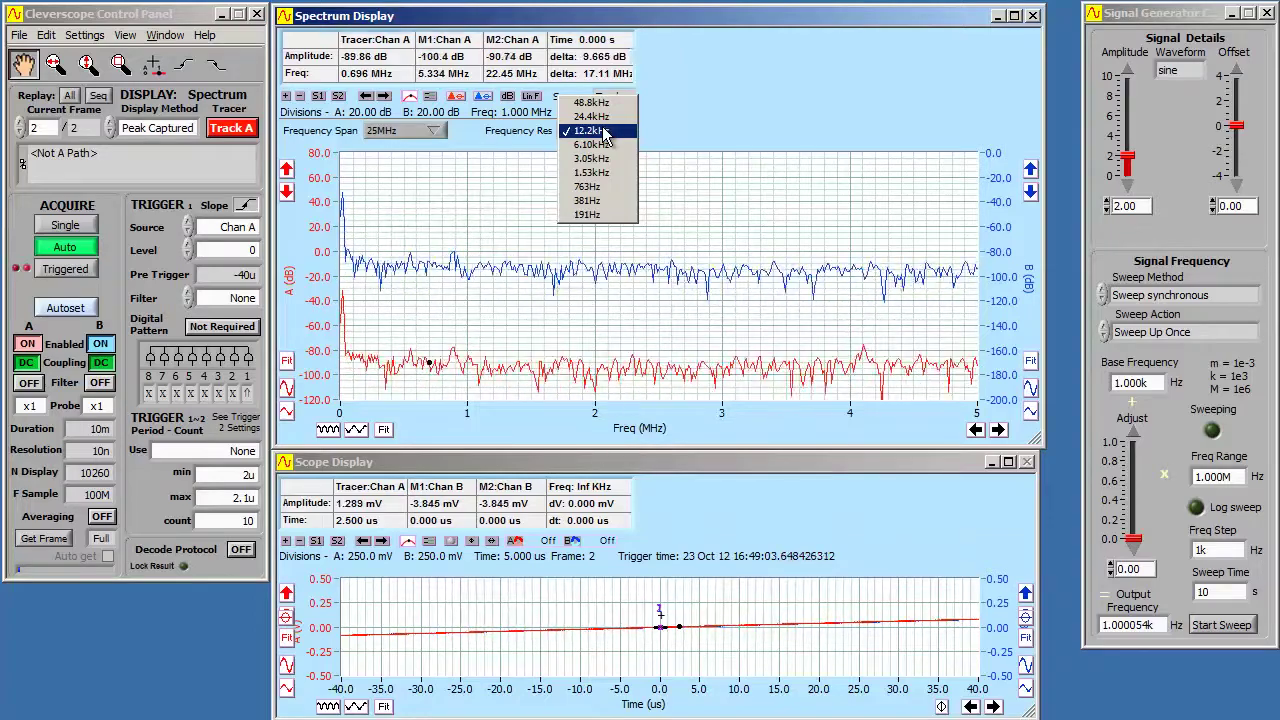
{"action": "left_click", "coordinate": [604, 131]}
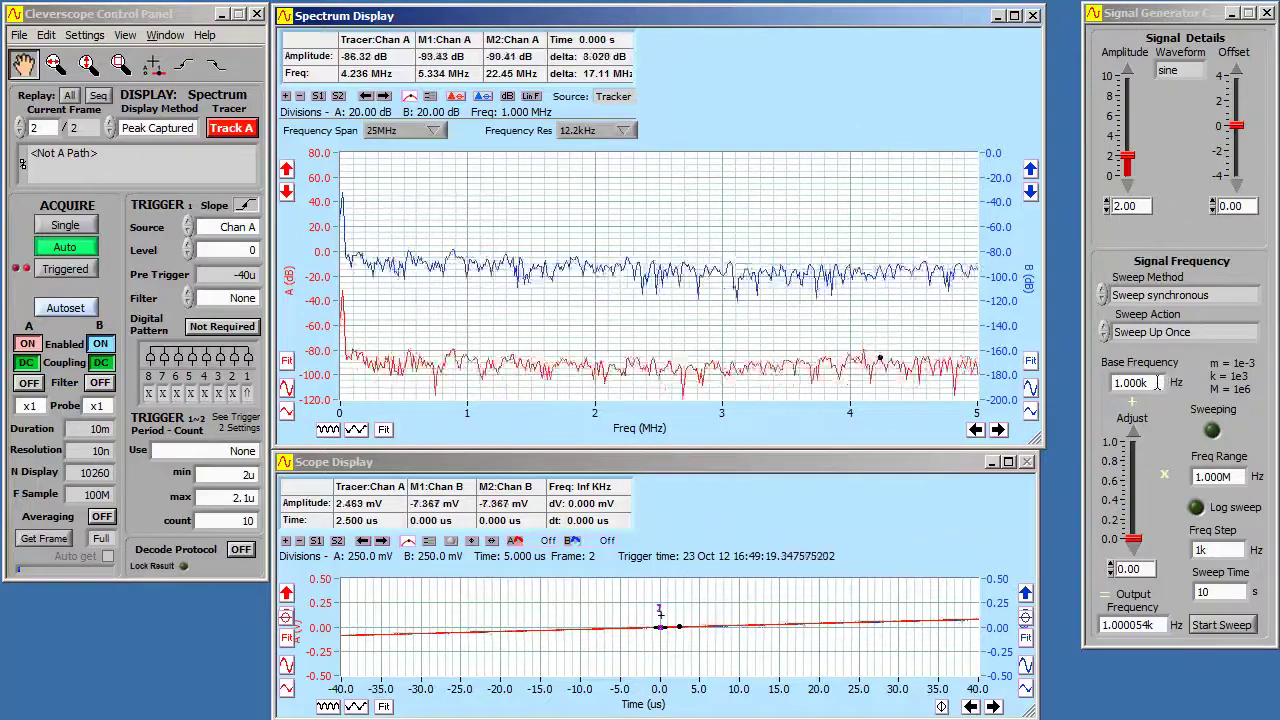
Step: Set the generator's base frequency to 12.200k, step to 12.2k and range to 5.000M Hz
{"action": "double_click", "coordinate": [1158, 383]}
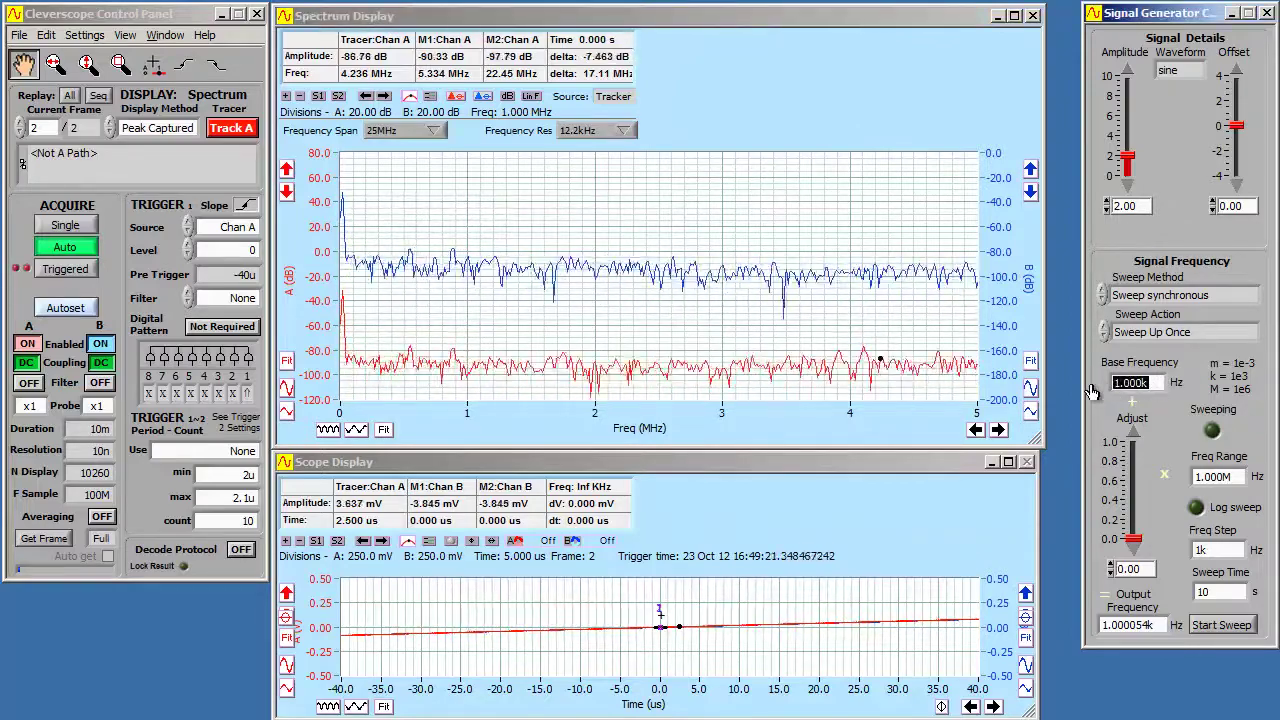
{"action": "type", "text": "12.2"}
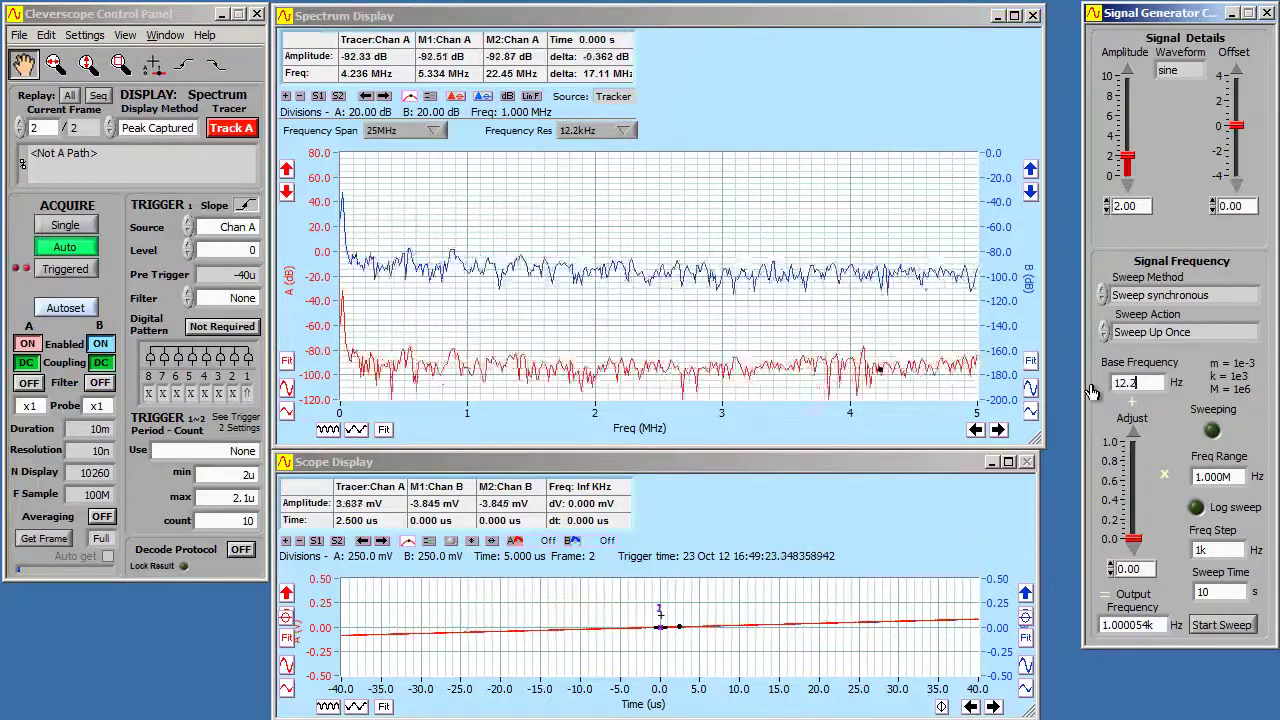
{"action": "type", "text": "00k"}
{"action": "key", "text": "Return"}
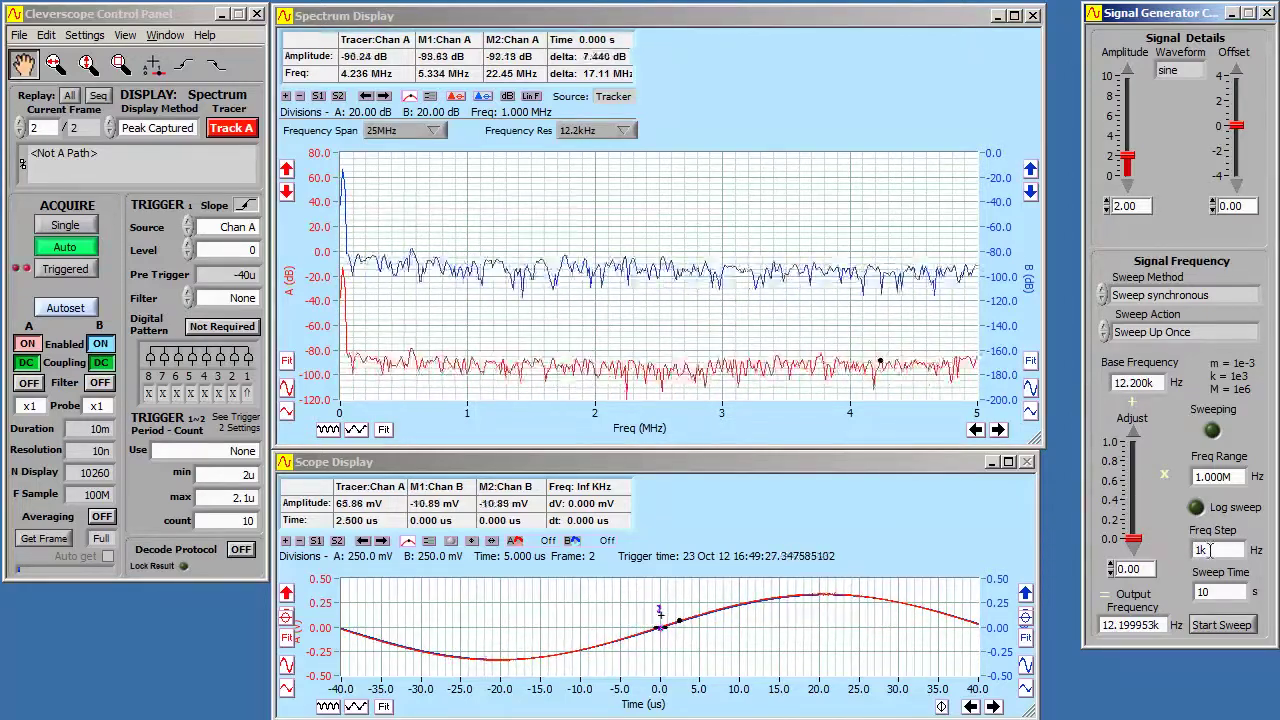
{"action": "left_click_drag", "start_coordinate": [1219, 550], "coordinate": [1190, 556]}
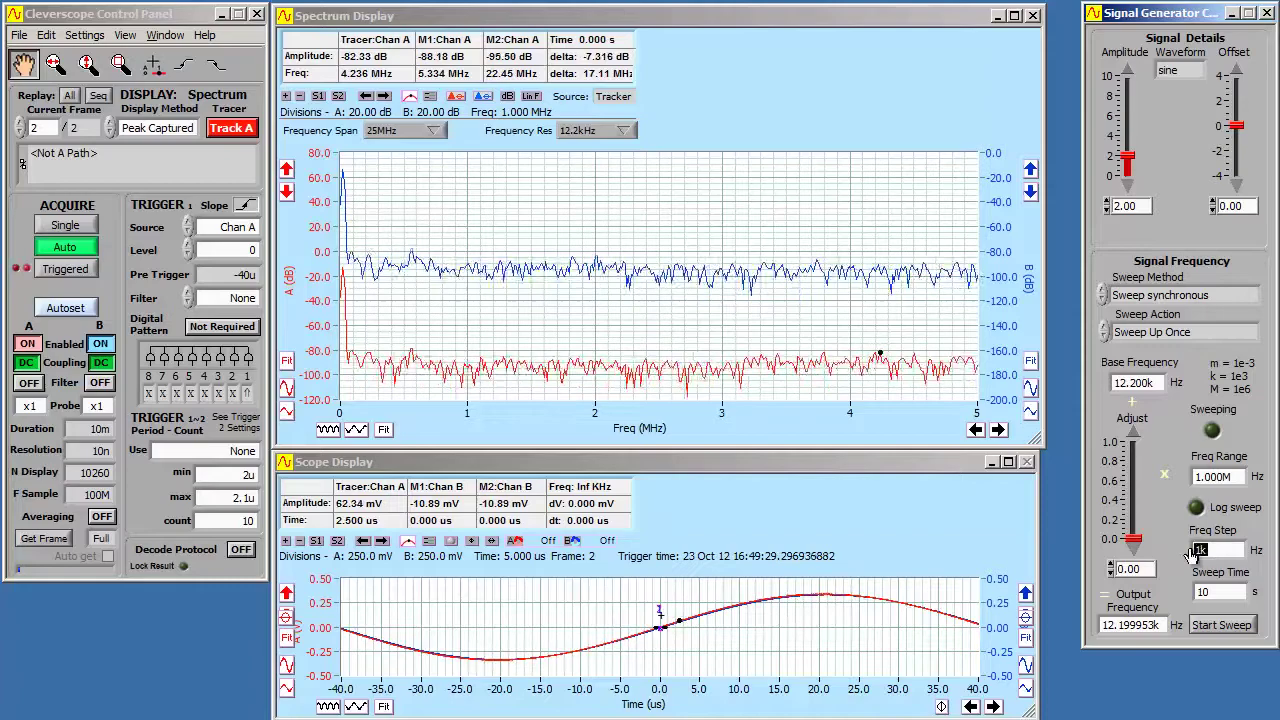
{"action": "type", "text": "12"}
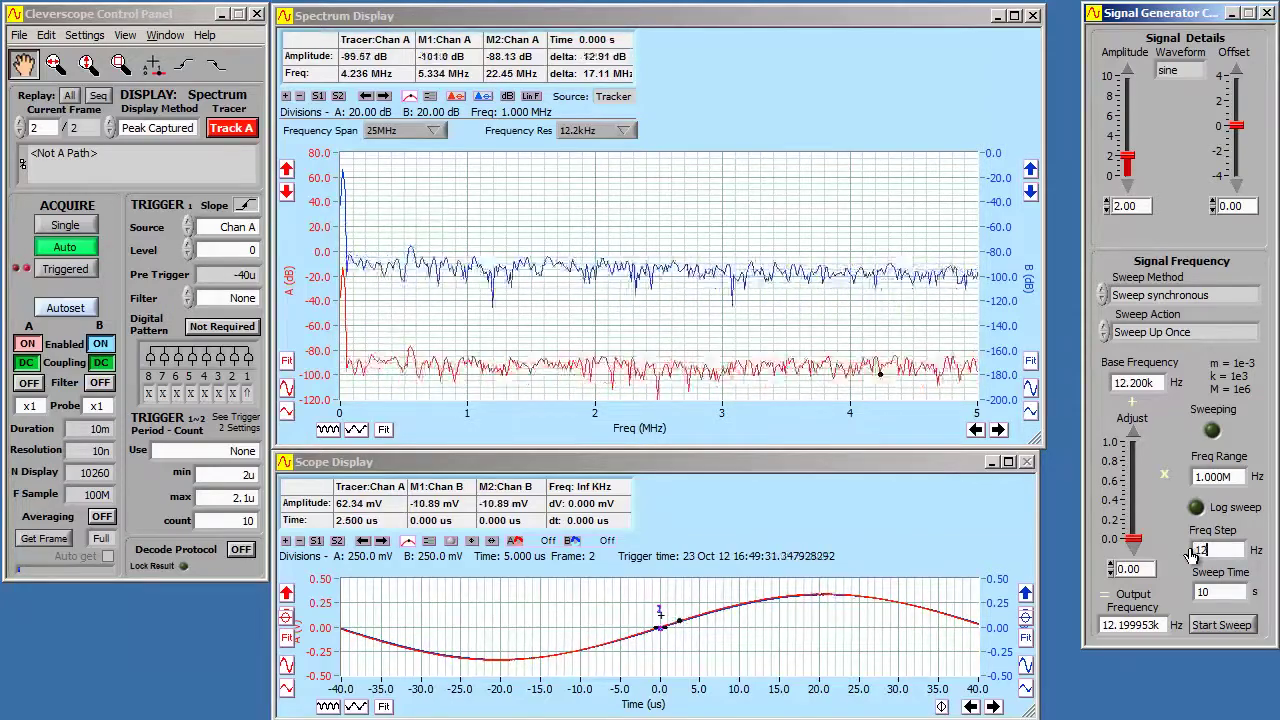
{"action": "type", "text": ".2k"}
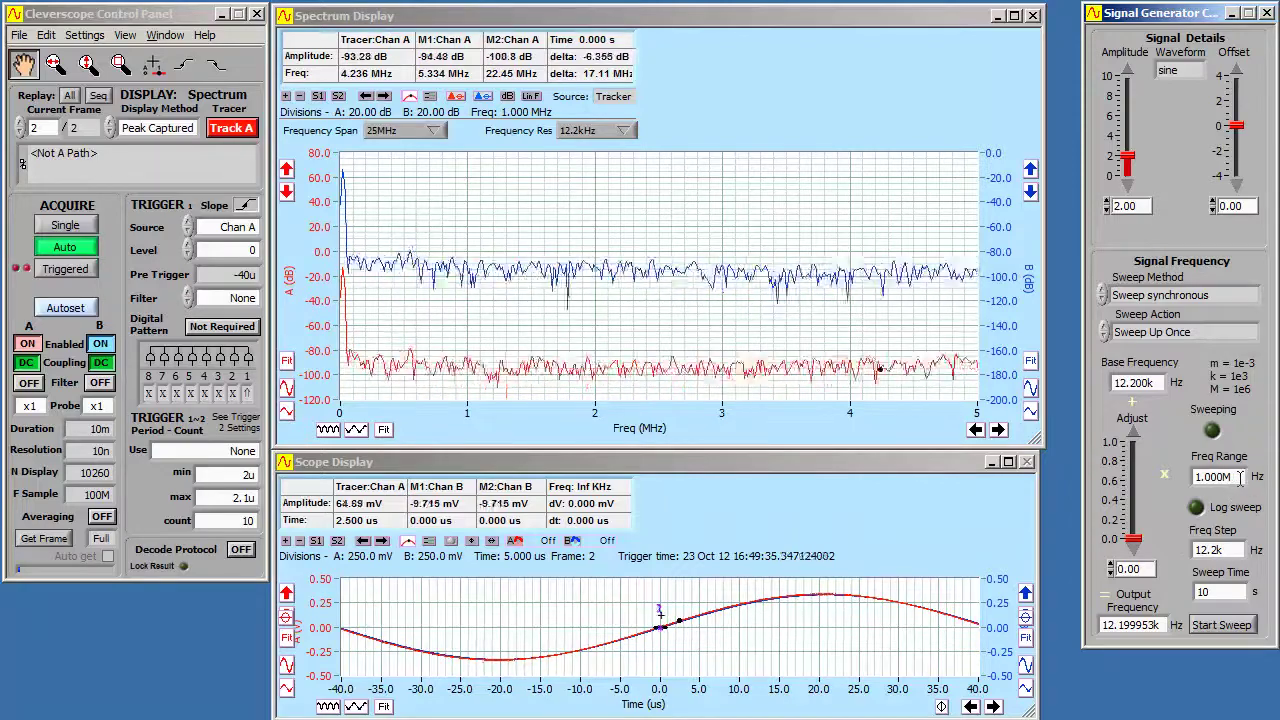
{"action": "left_click_drag", "start_coordinate": [1238, 477], "coordinate": [1180, 480]}
{"action": "type", "text": "5"}
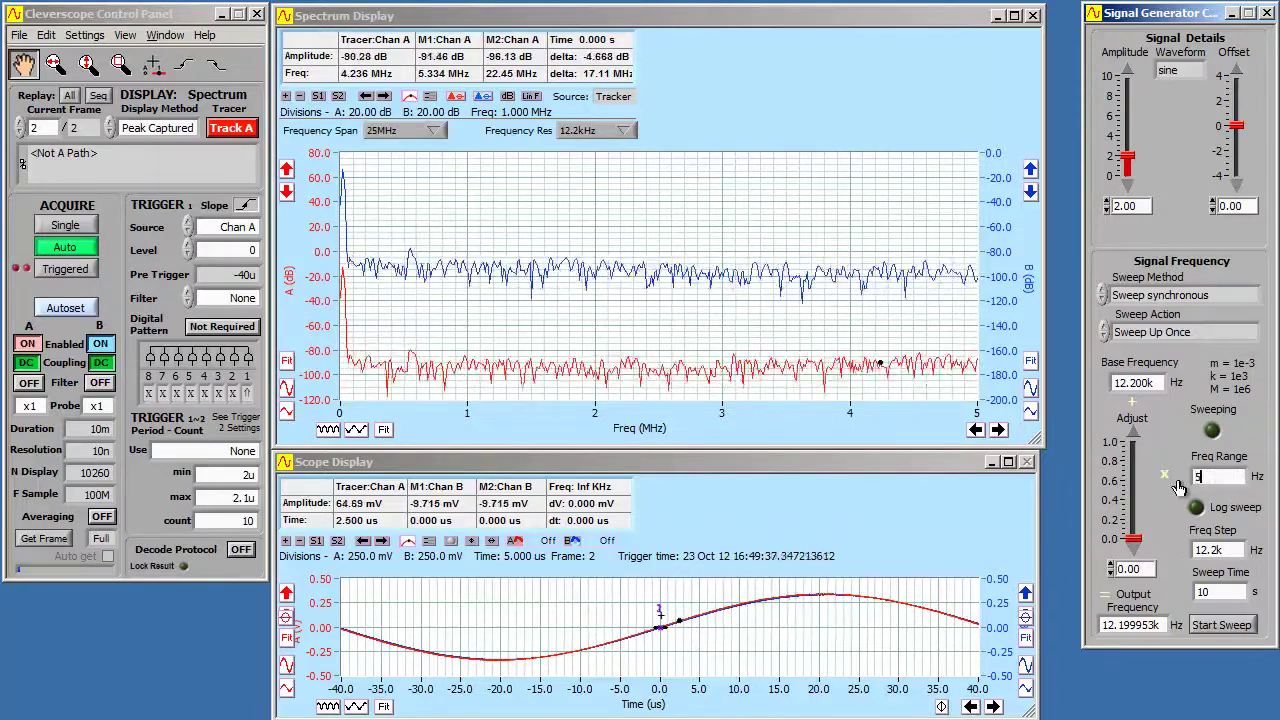
{"action": "type", "text": ".000M"}
{"action": "key", "text": "Return"}
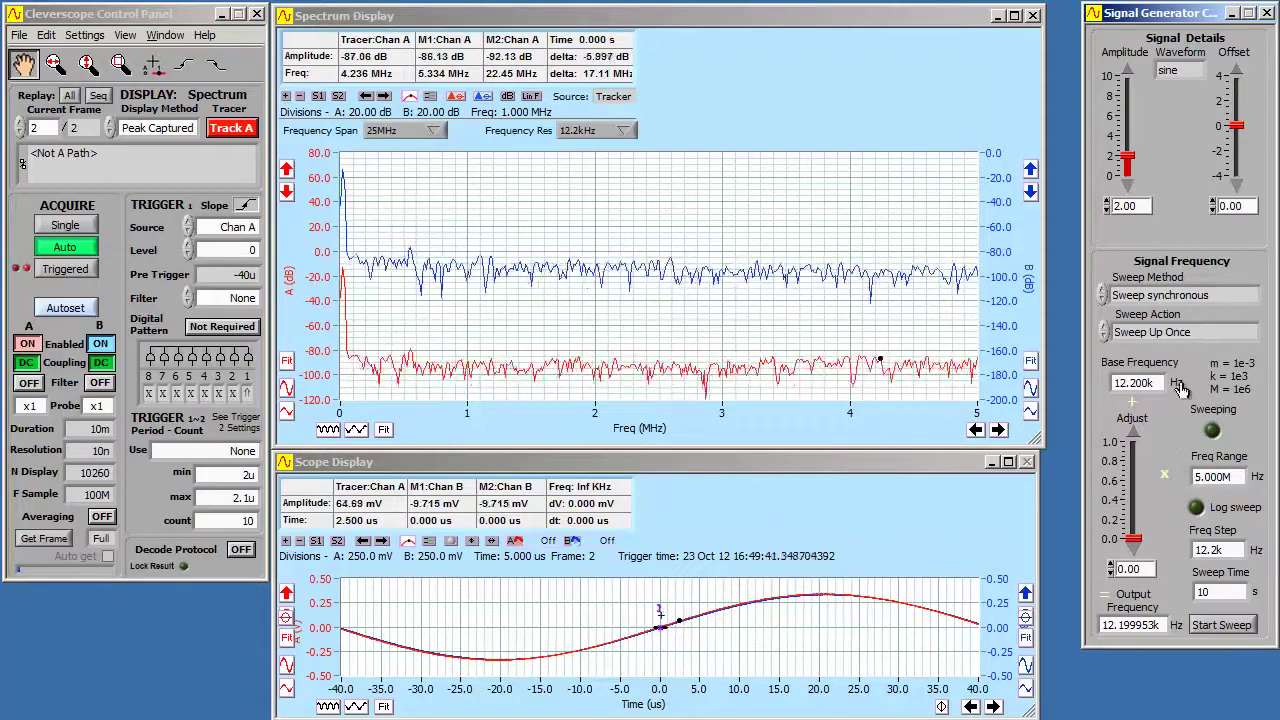
{"action": "left_click", "coordinate": [1160, 336]}
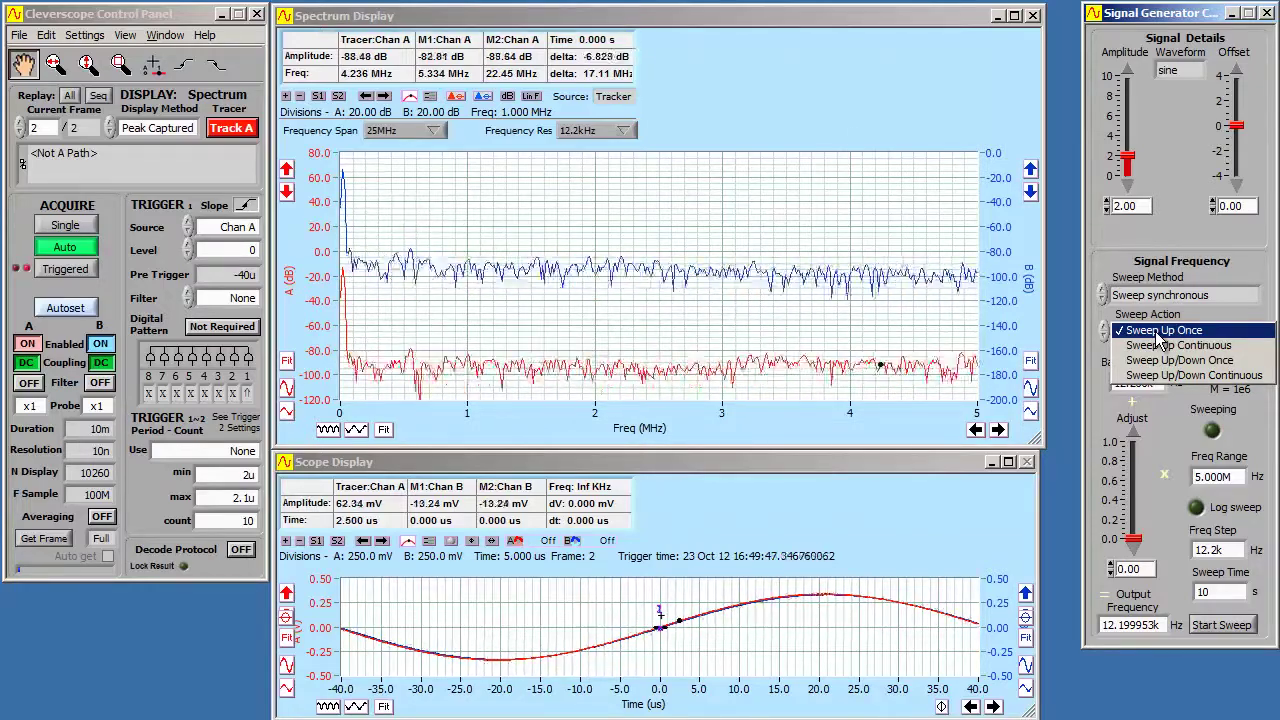
{"action": "left_click", "coordinate": [1153, 333]}
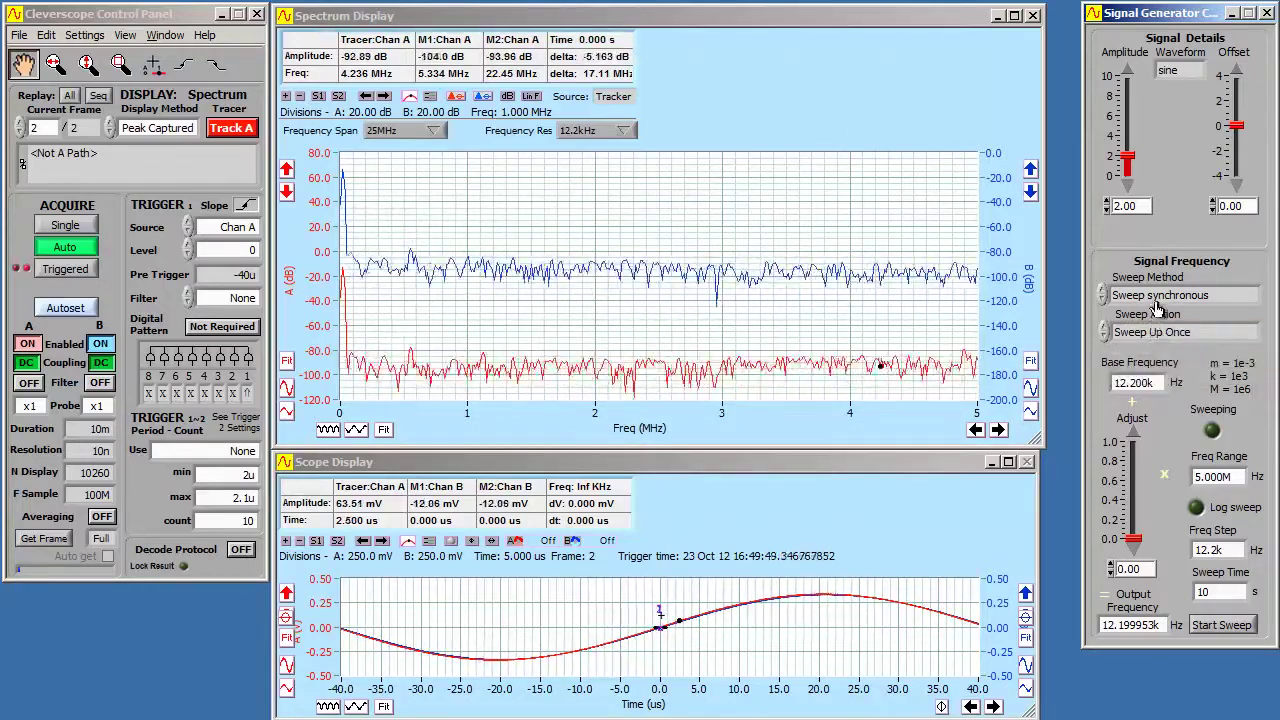
{"action": "left_click", "coordinate": [1150, 298]}
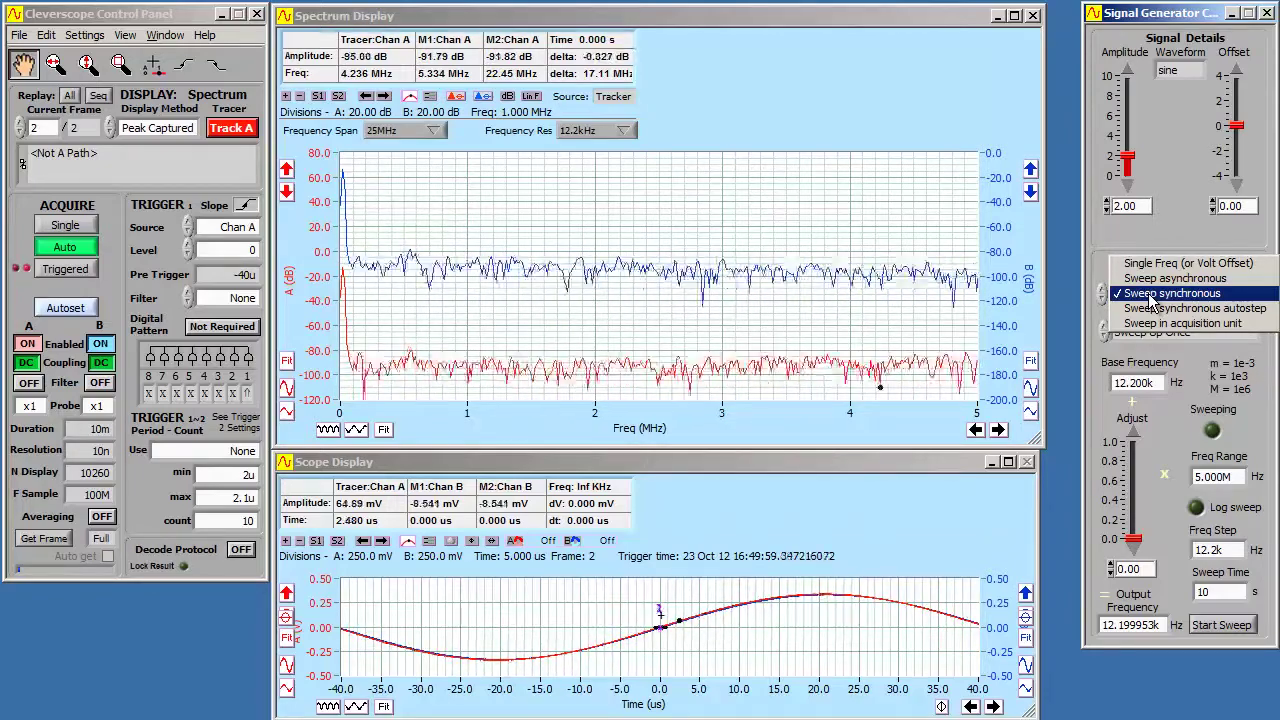
{"action": "left_click", "coordinate": [1150, 295]}
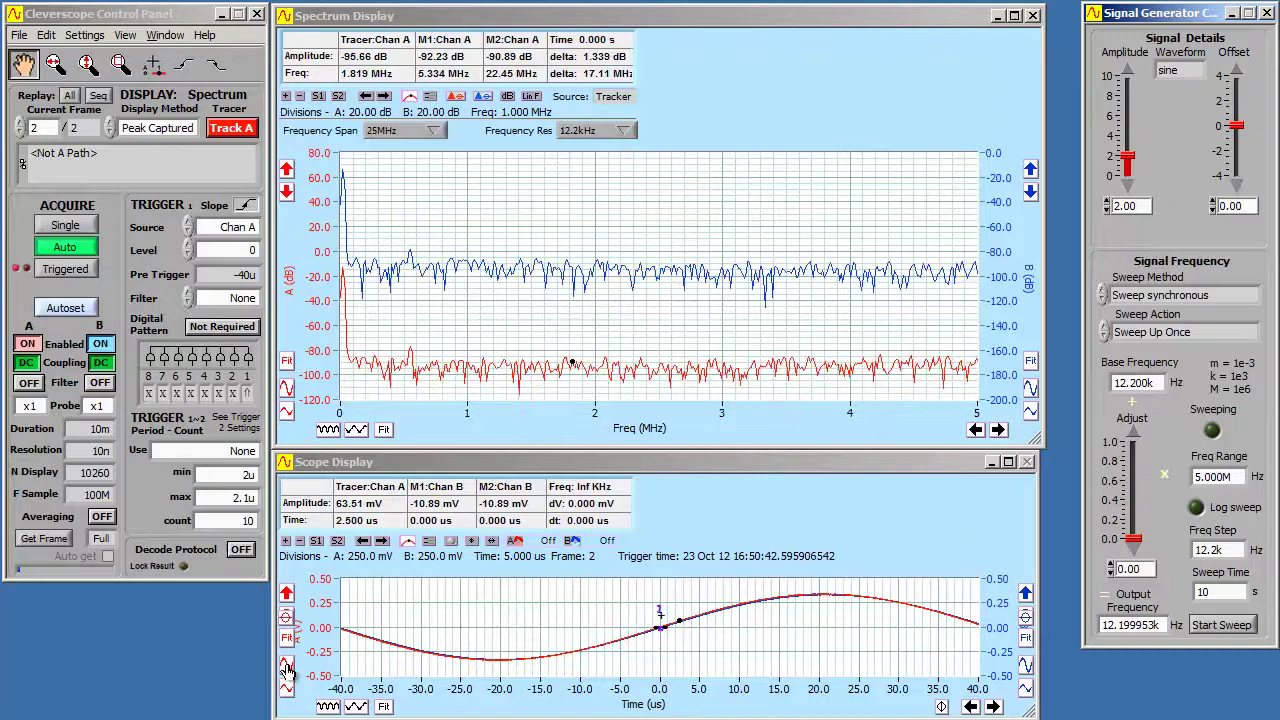
{"action": "left_click", "coordinate": [287, 666]}
{"action": "left_click", "coordinate": [287, 666]}
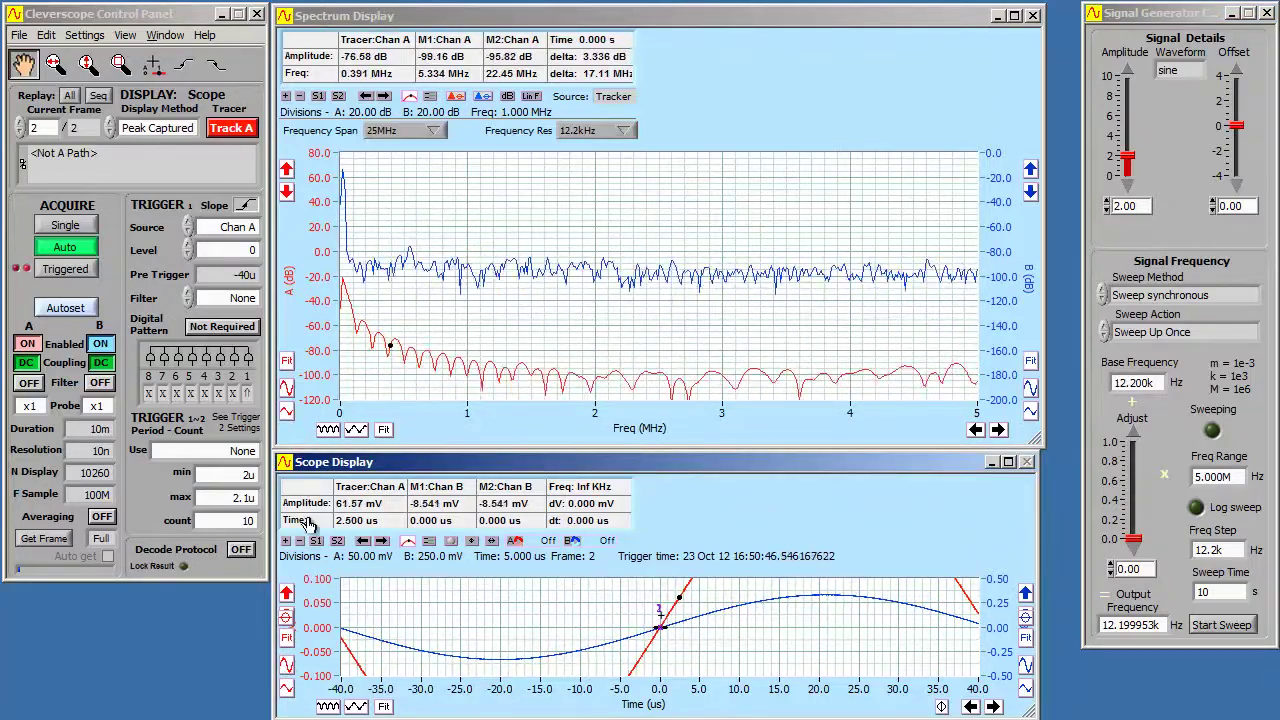
{"action": "left_click", "coordinate": [286, 688]}
{"action": "left_click", "coordinate": [286, 692]}
{"action": "left_click", "coordinate": [286, 692]}
{"action": "left_click", "coordinate": [286, 692]}
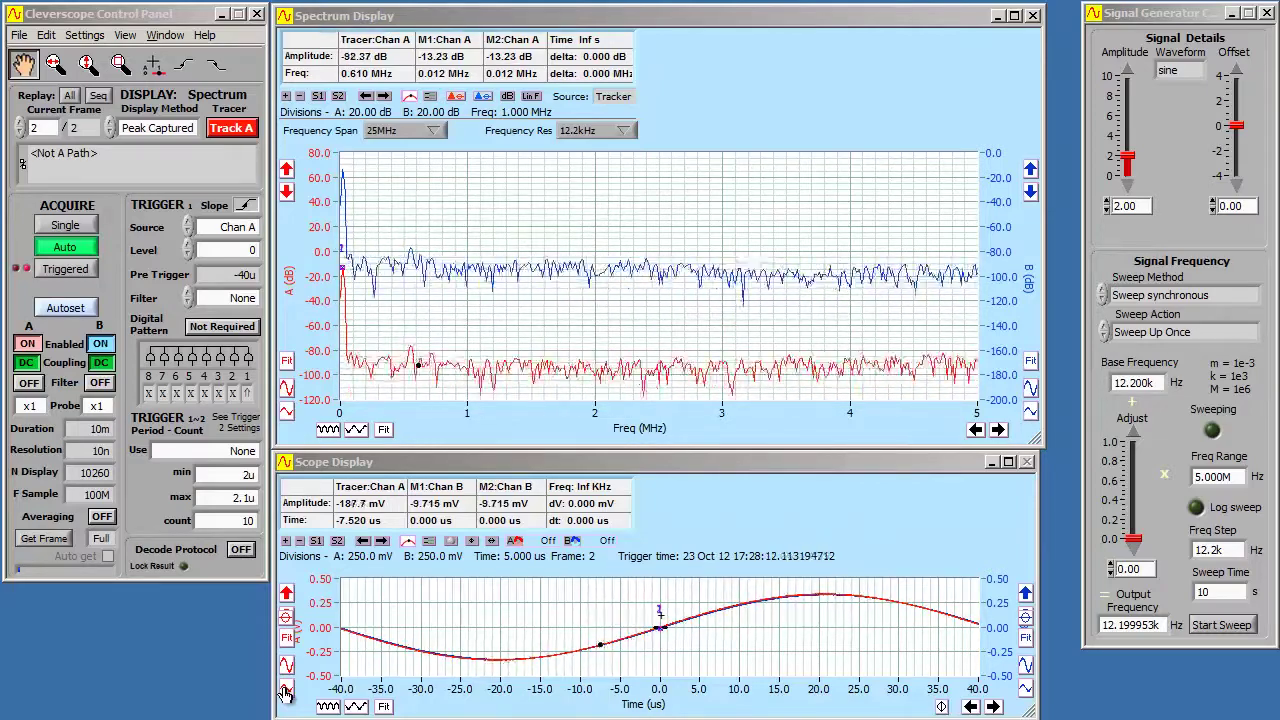
Step: Change the spectrum transform type to Gain/Phase in the Spectrum settings
{"action": "left_click", "coordinate": [84, 35]}
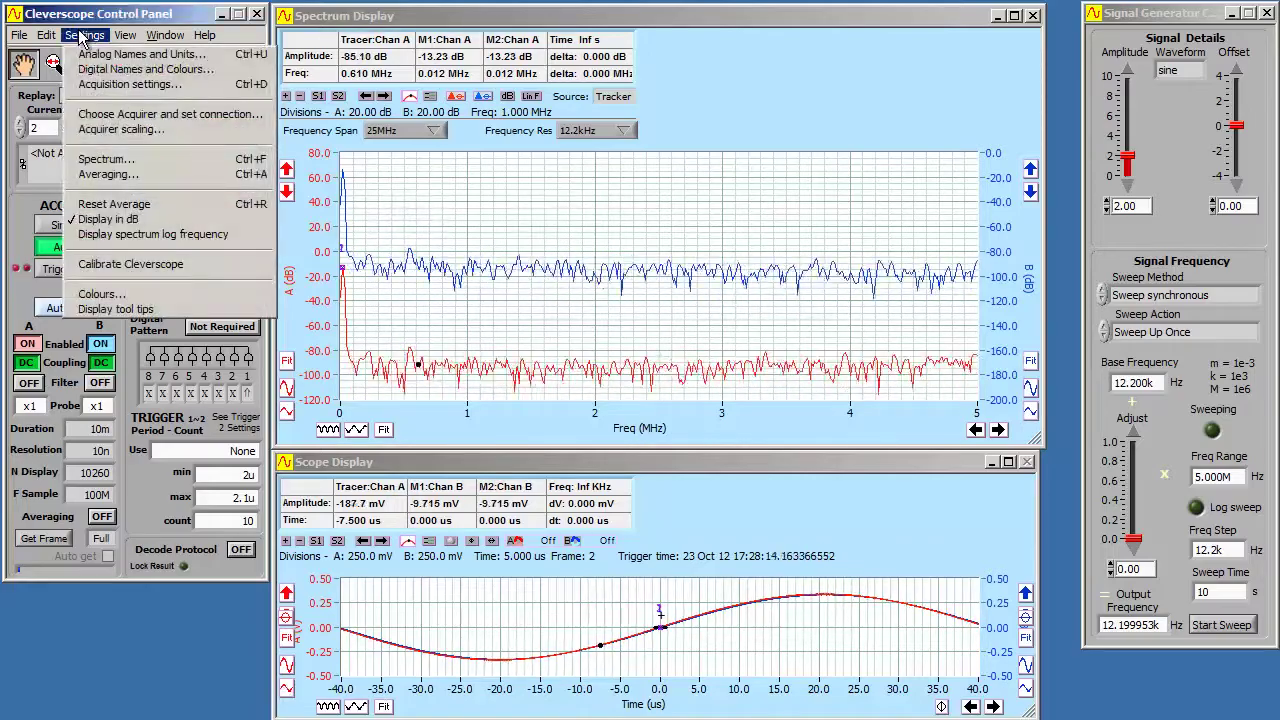
{"action": "left_click", "coordinate": [107, 160]}
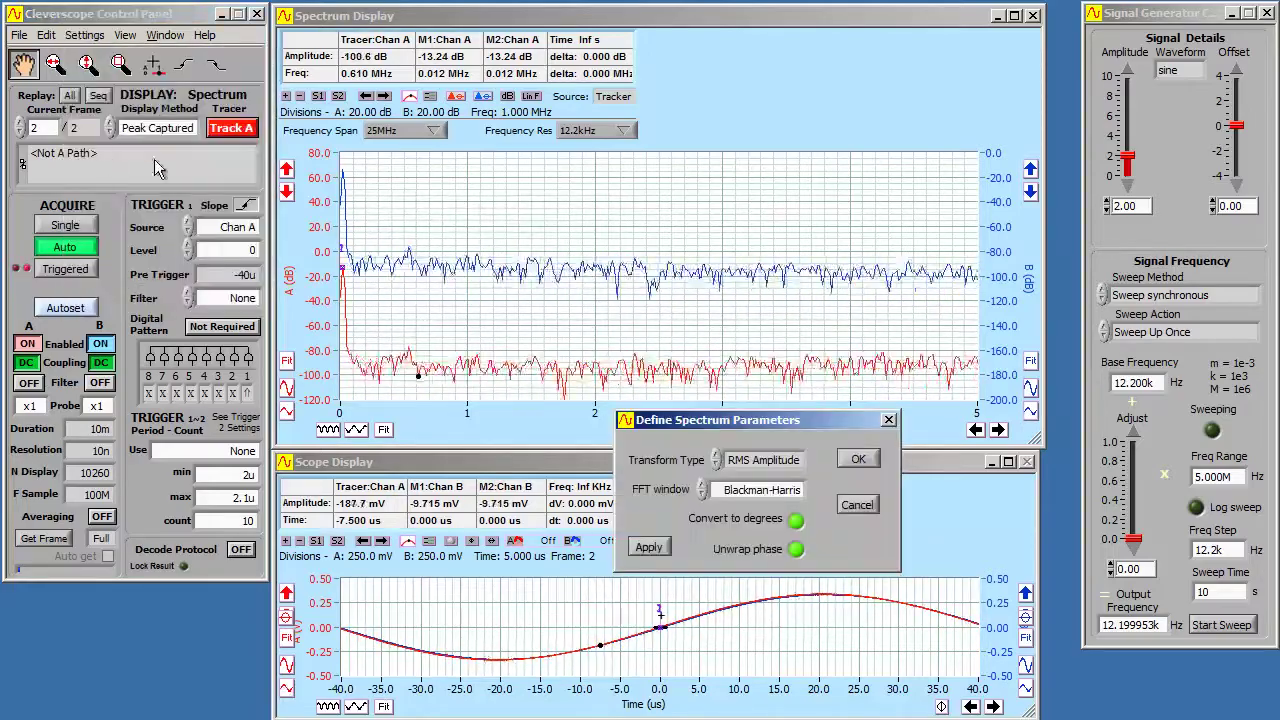
{"action": "left_click", "coordinate": [760, 462]}
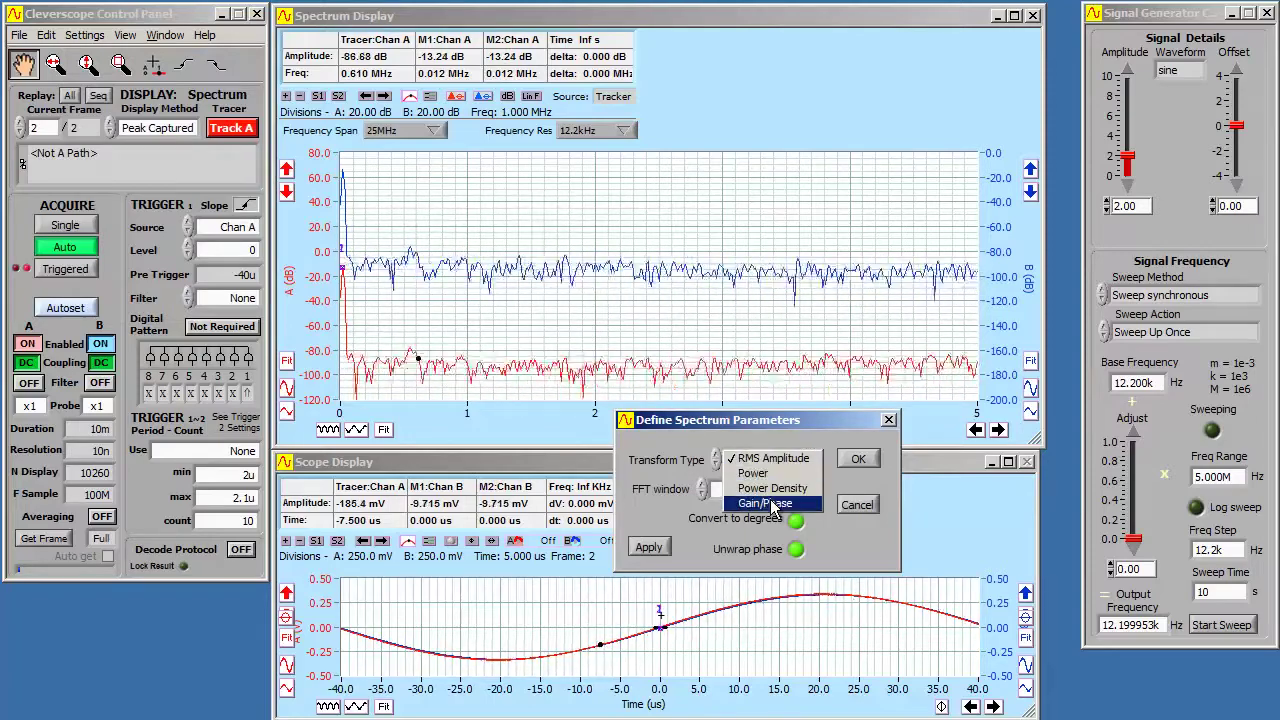
{"action": "left_click", "coordinate": [765, 503]}
{"action": "left_click", "coordinate": [859, 461]}
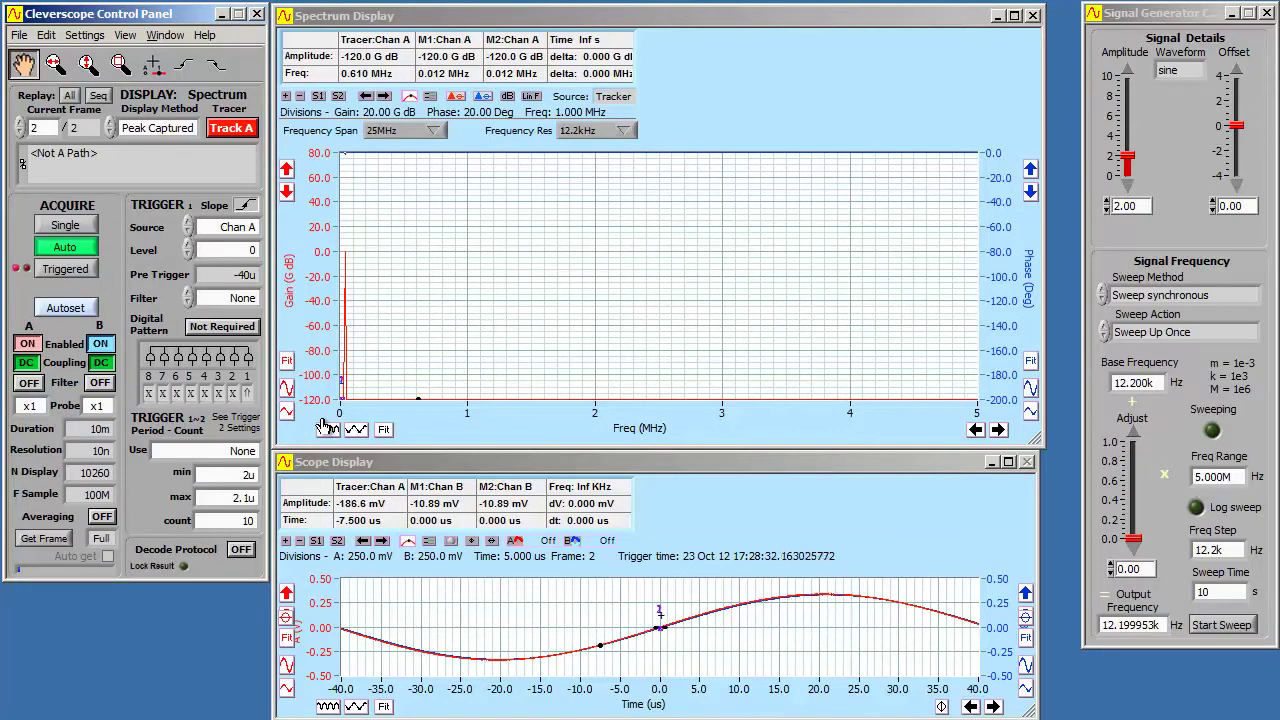
Step: Set the gain axis to span 20 dB at the top to -80 dB at the bottom
{"action": "left_click", "coordinate": [316, 157]}
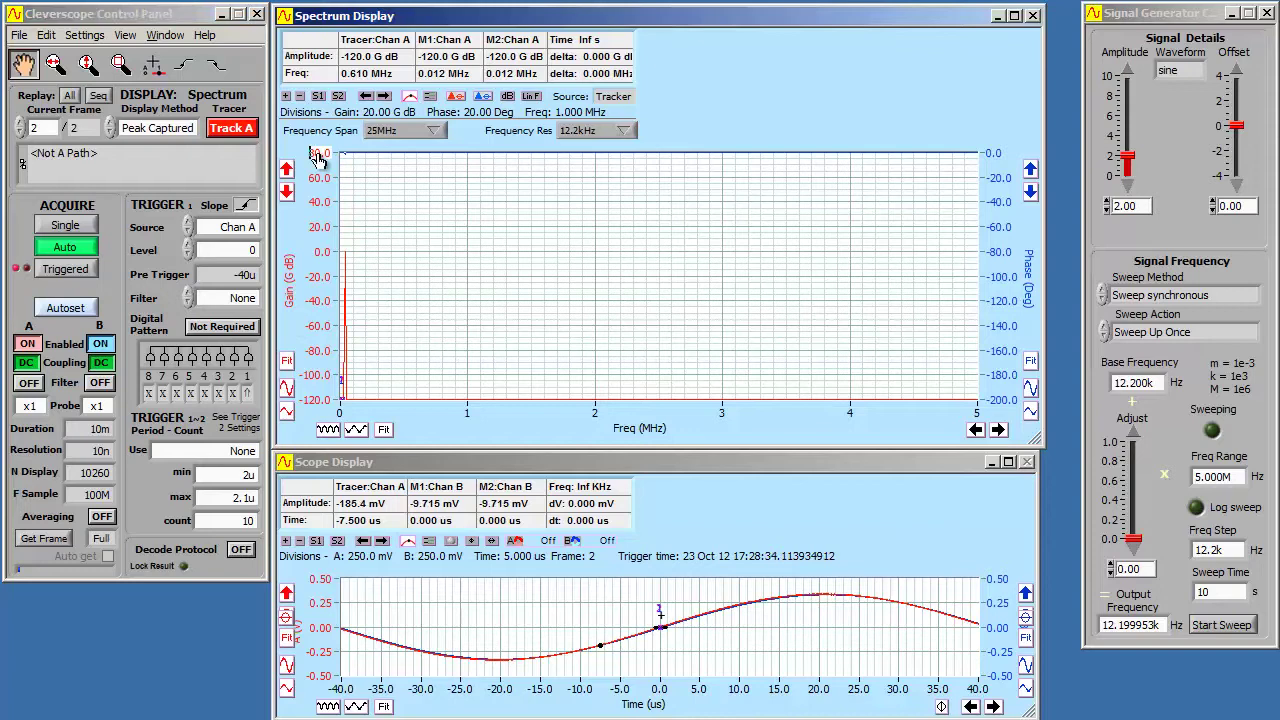
{"action": "double_click", "coordinate": [318, 153]}
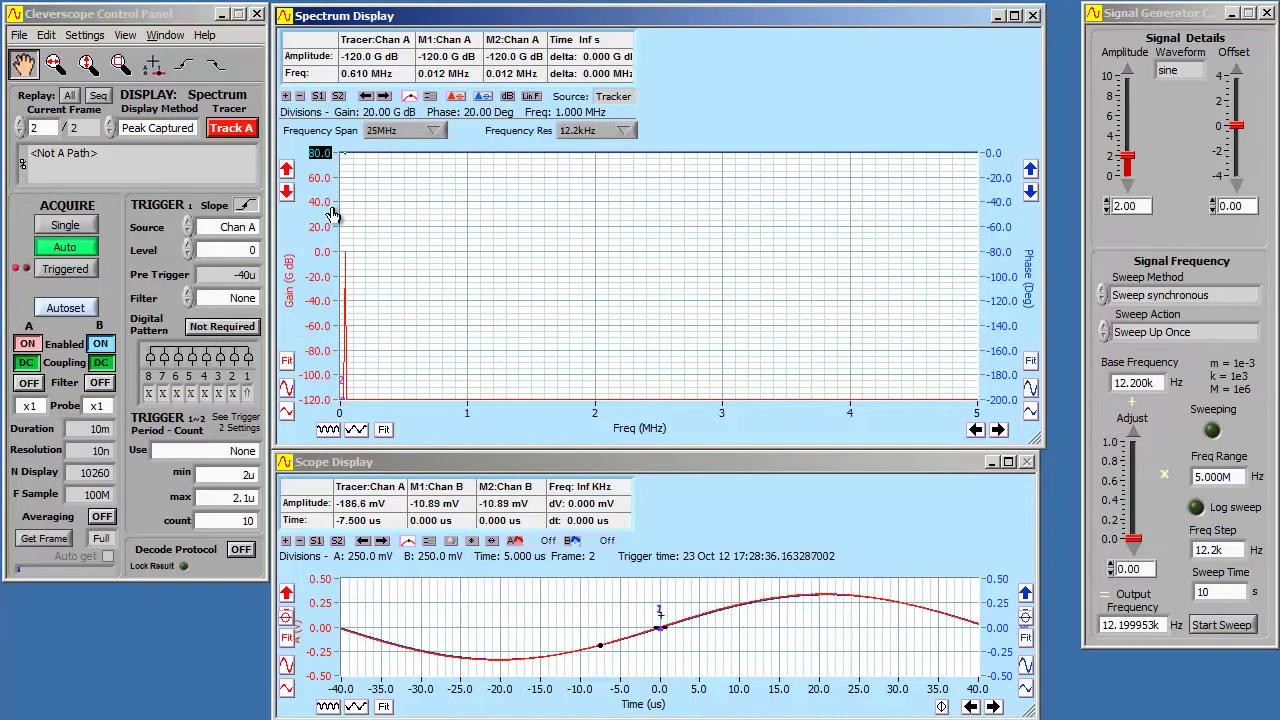
{"action": "type", "text": "20"}
{"action": "key", "text": "Return"}
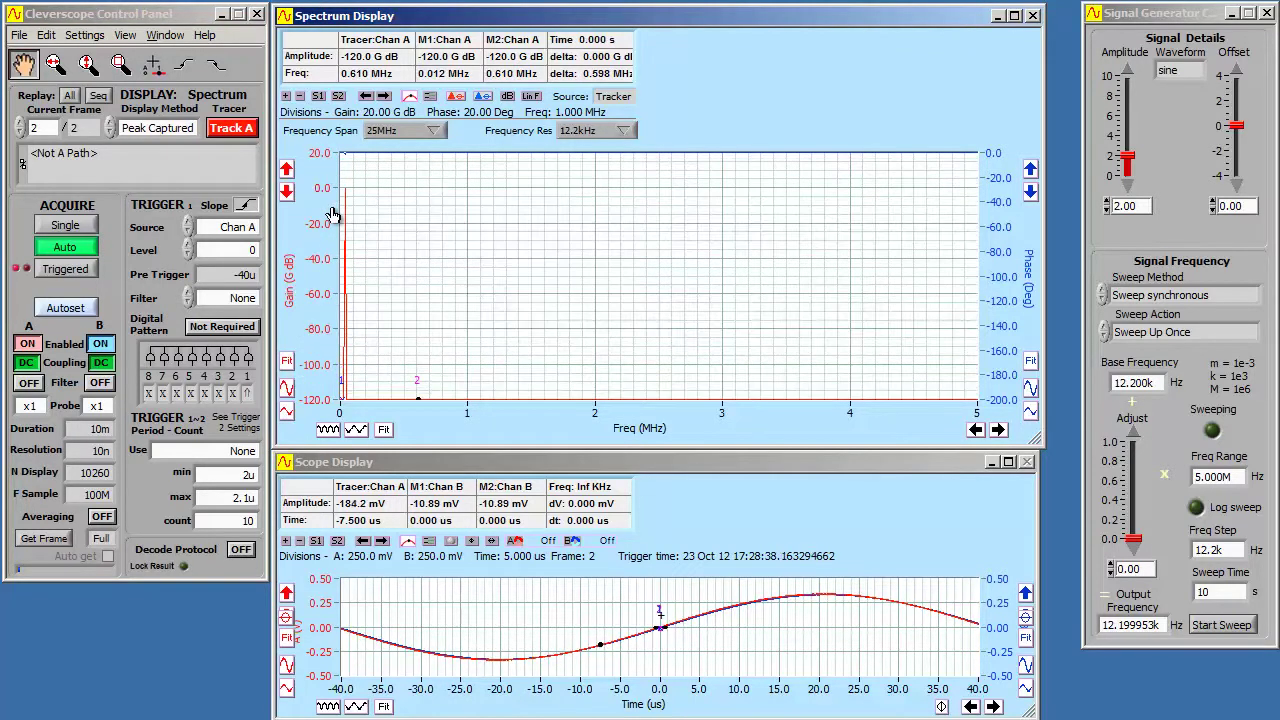
{"action": "double_click", "coordinate": [316, 400]}
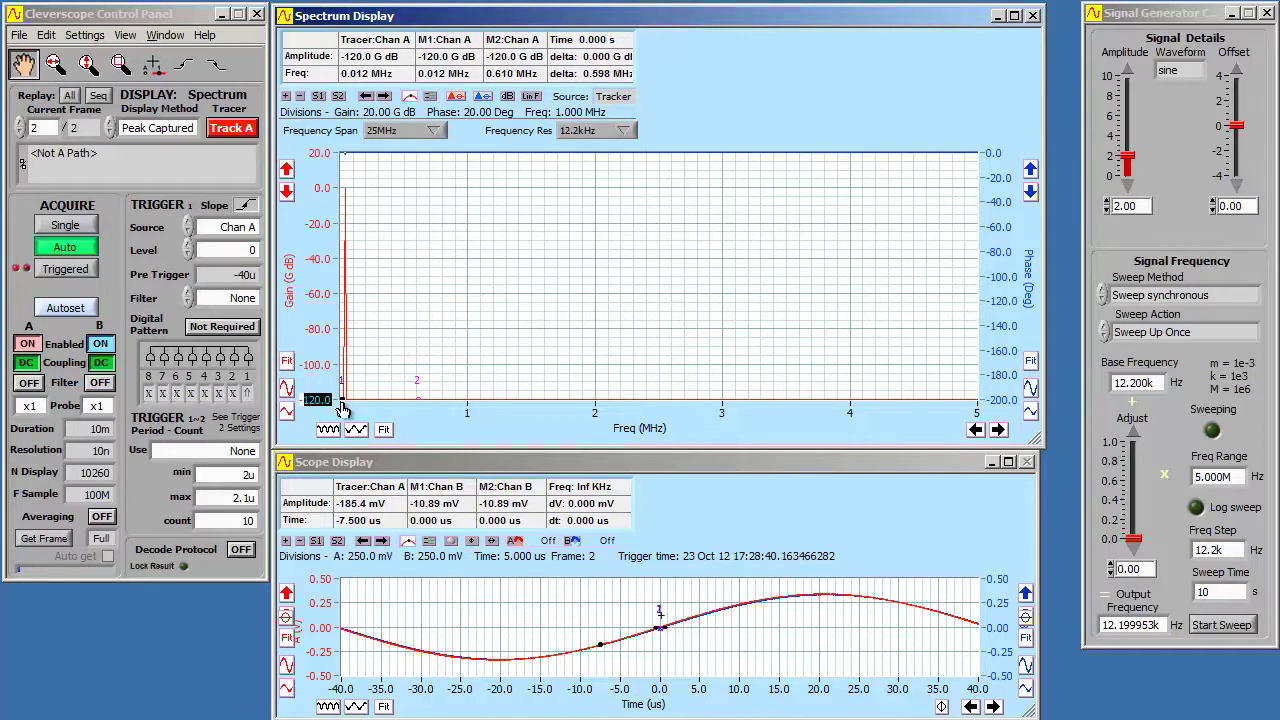
{"action": "type", "text": "-80"}
{"action": "key", "text": "Return"}
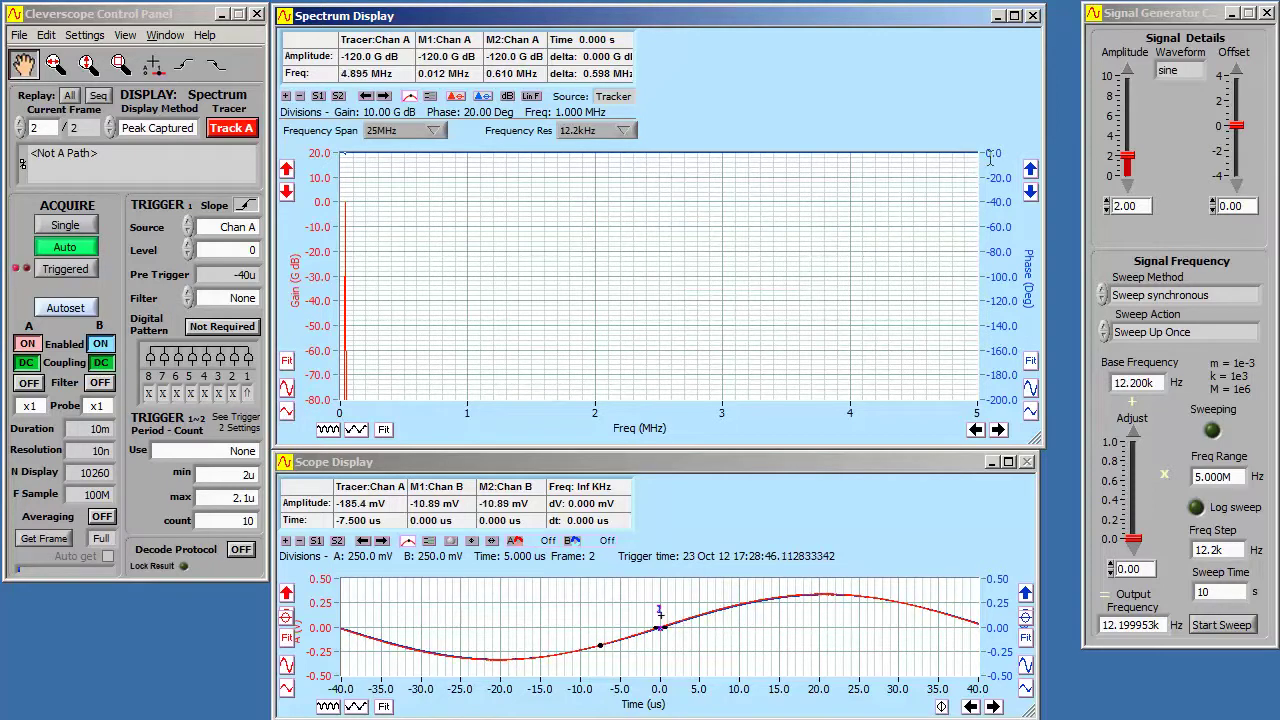
Step: Set the phase axis to span 20 degrees at the top to -600 degrees at the bottom
{"action": "left_click_drag", "start_coordinate": [986, 158], "coordinate": [1003, 160]}
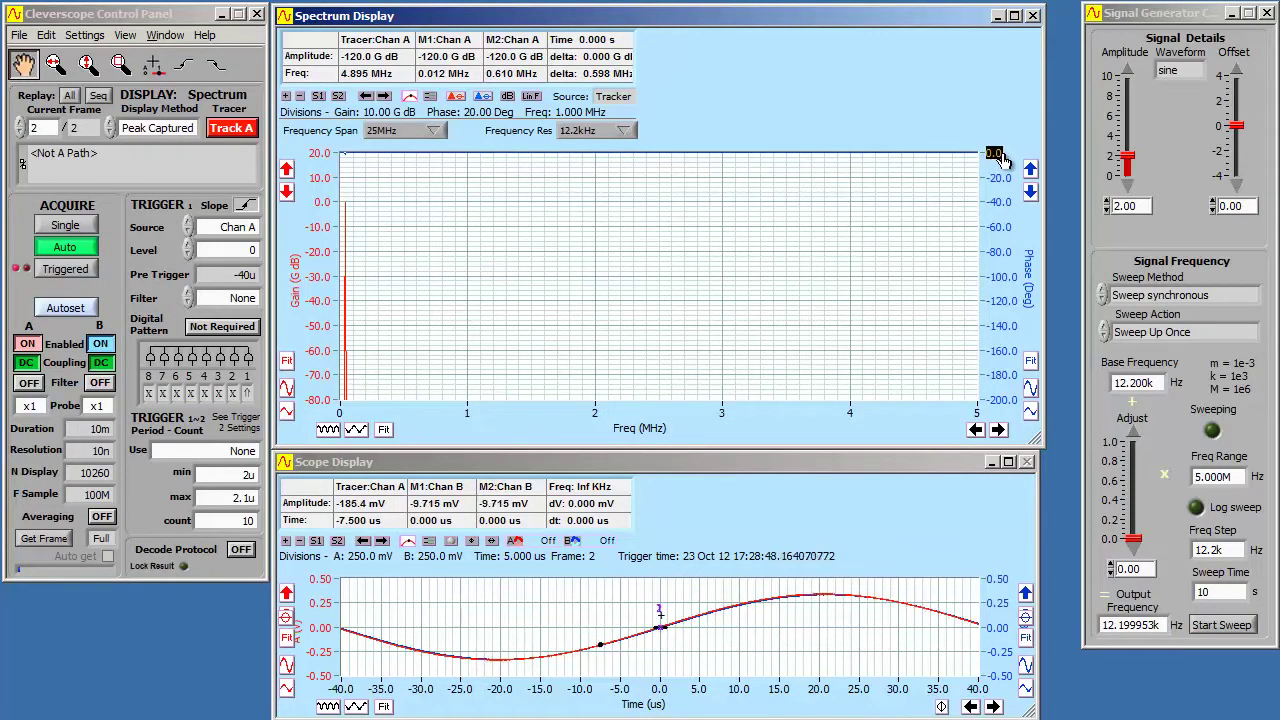
{"action": "type", "text": "20"}
{"action": "left_click", "coordinate": [1000, 400]}
{"action": "left_click_drag", "start_coordinate": [988, 400], "coordinate": [1031, 410]}
{"action": "type", "text": "-600"}
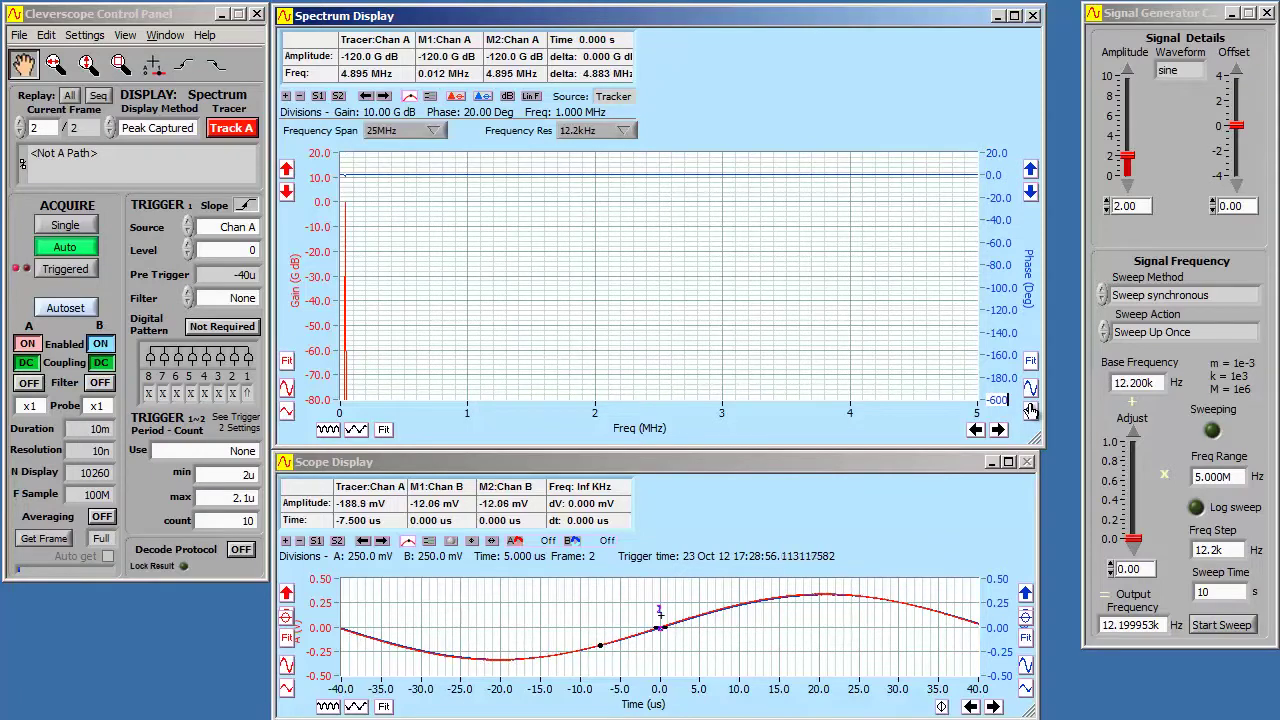
{"action": "key", "text": "Return"}
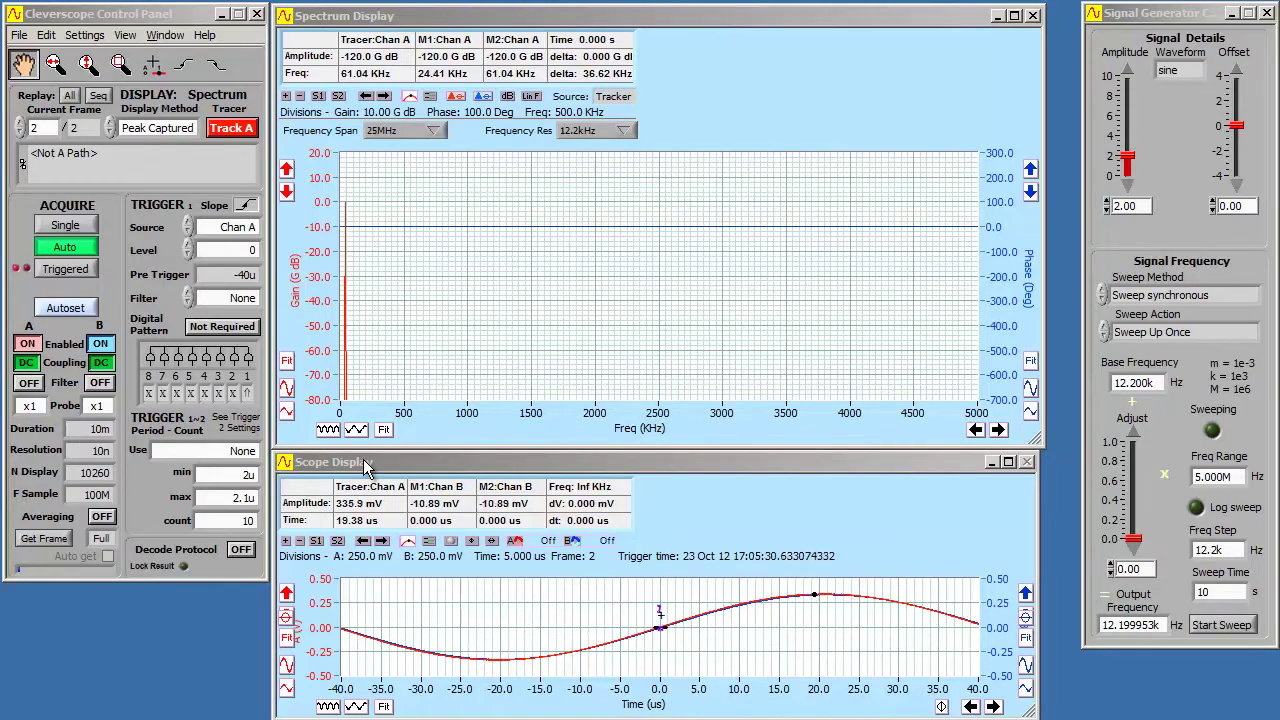
Step: Turn on log frequency display and start the frequency axis at 50k Hz
{"action": "left_click", "coordinate": [86, 36]}
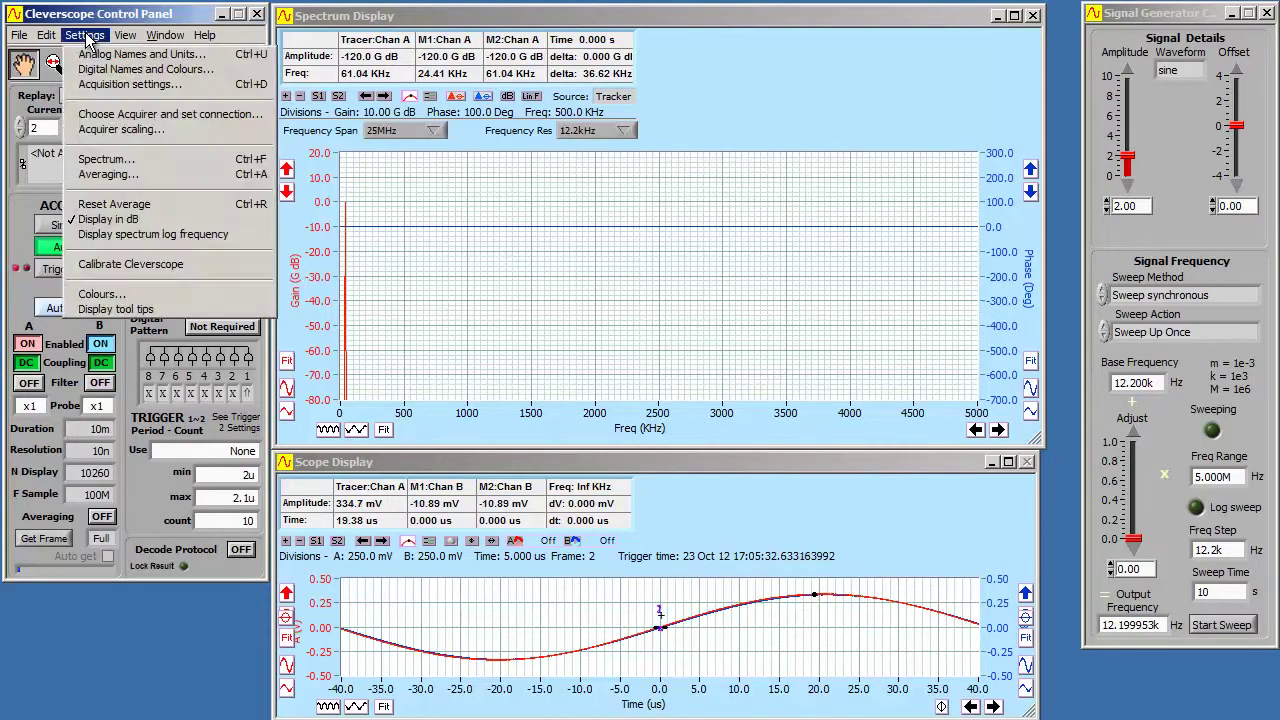
{"action": "left_click", "coordinate": [113, 236]}
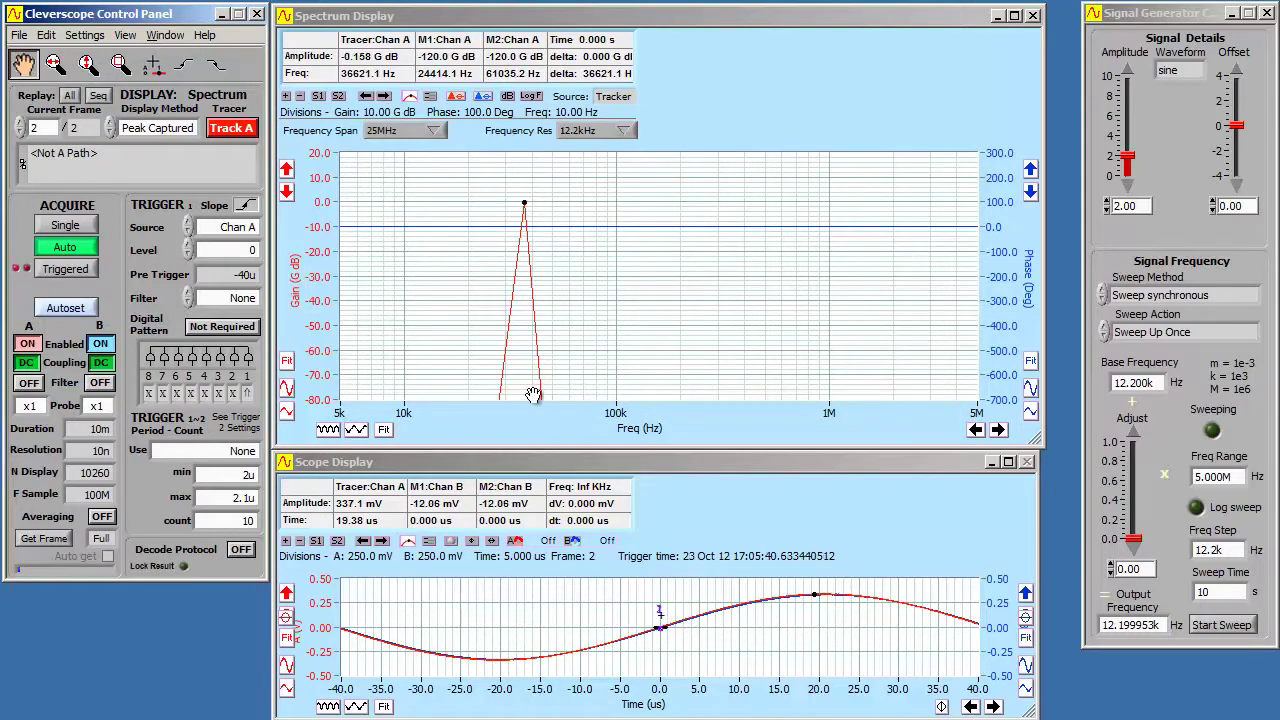
{"action": "double_click", "coordinate": [340, 414]}
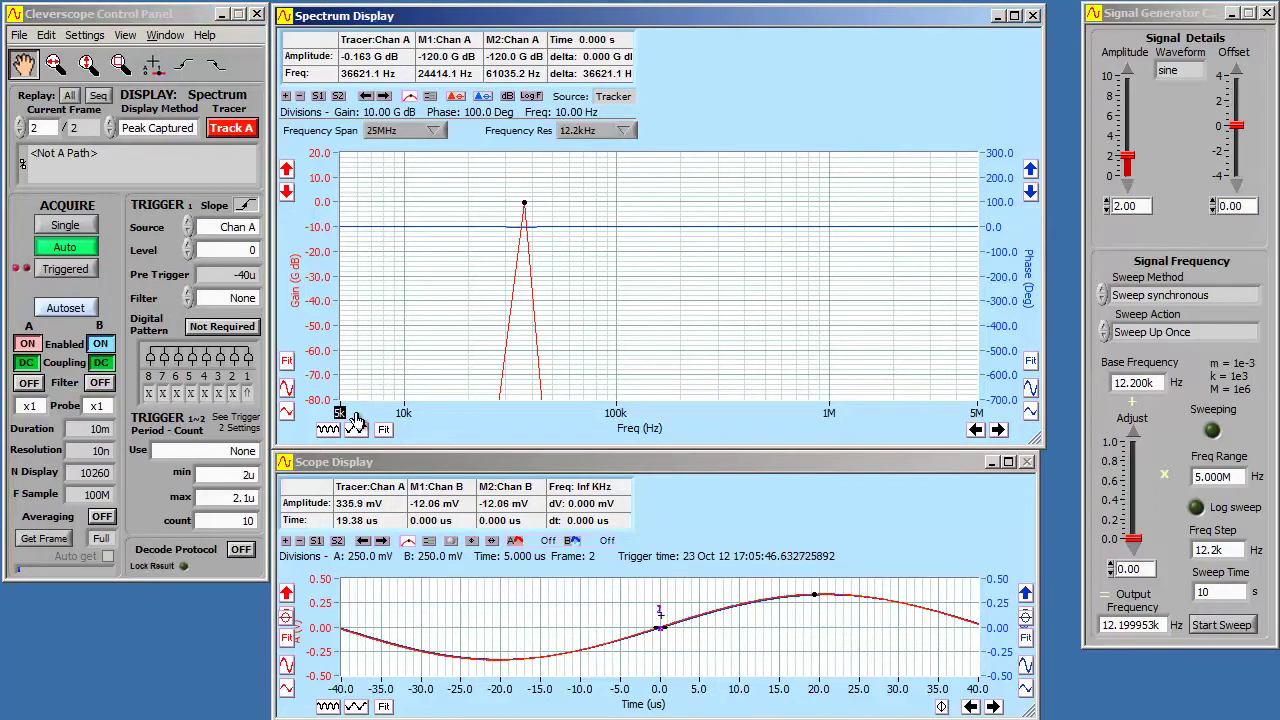
{"action": "type", "text": "50k"}
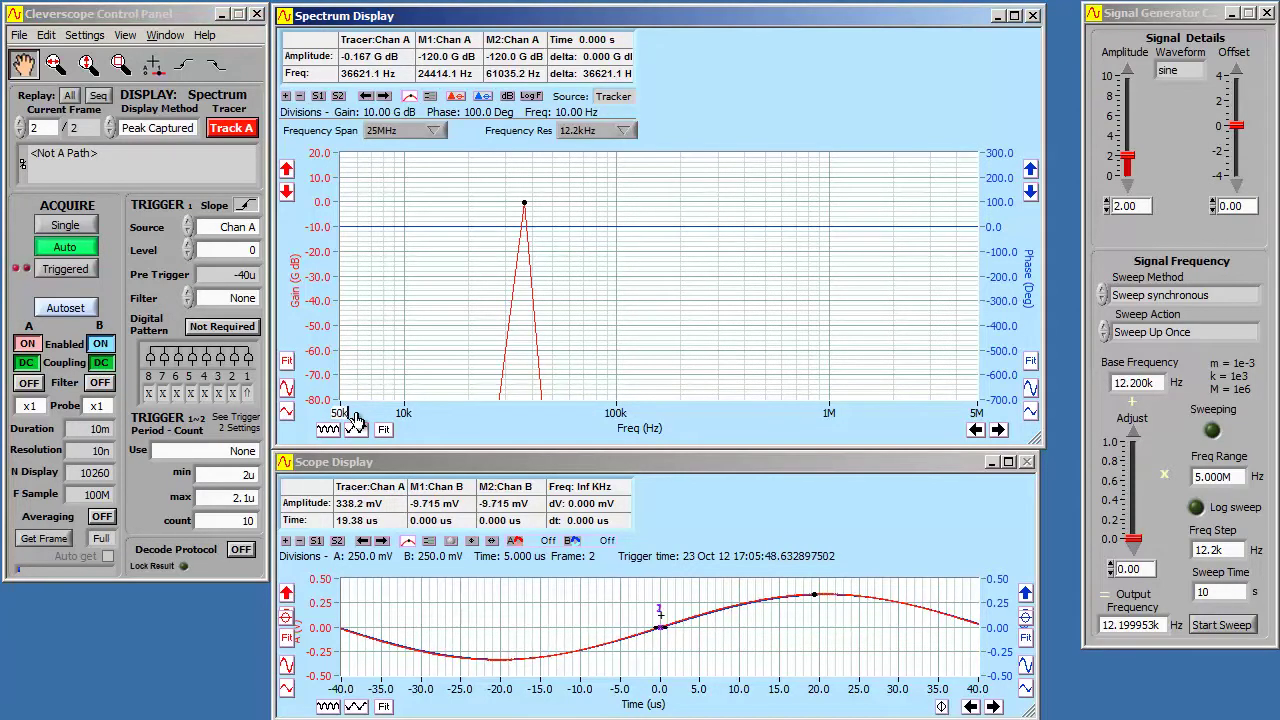
{"action": "key", "text": "Return"}
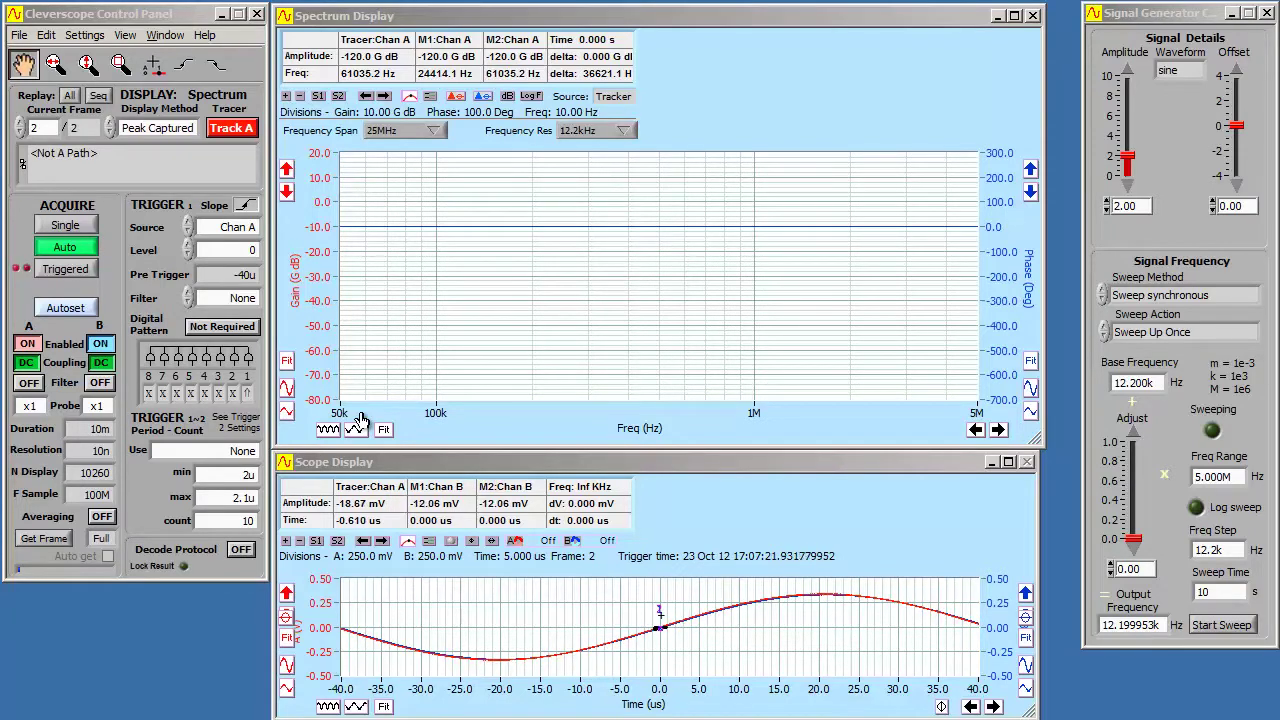
{"action": "left_click", "coordinate": [82, 35]}
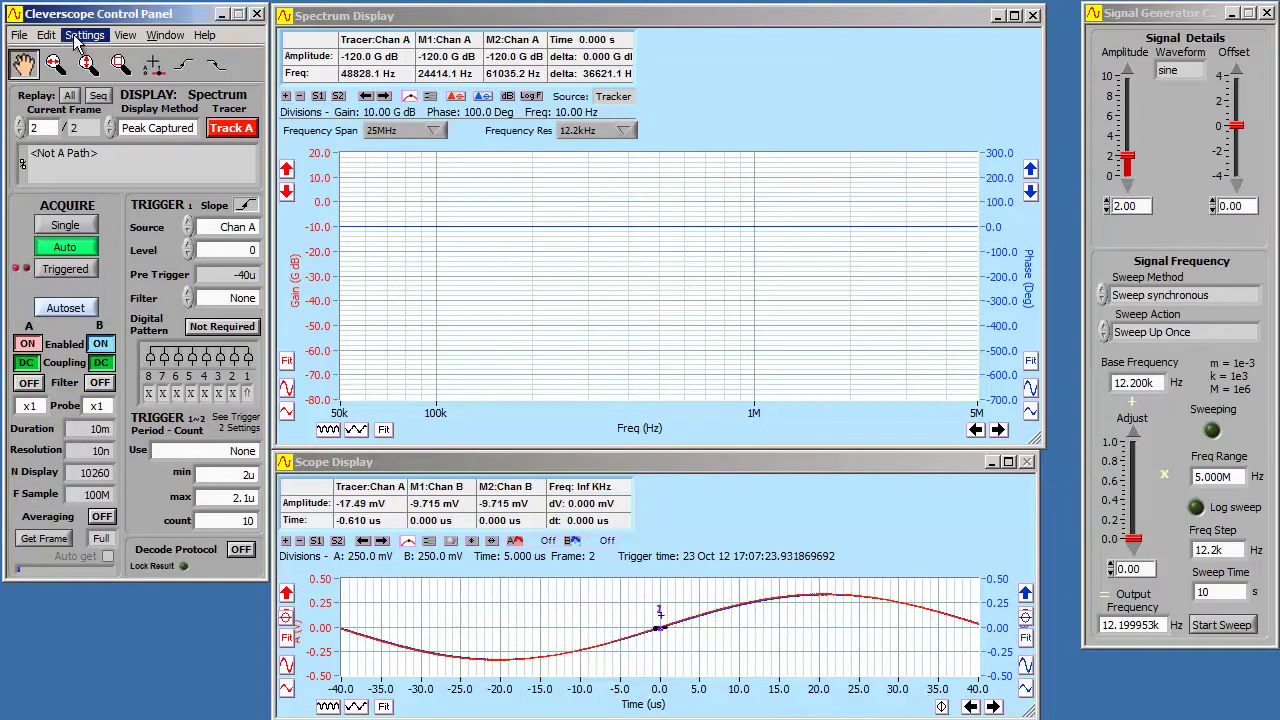
{"action": "left_click", "coordinate": [110, 174]}
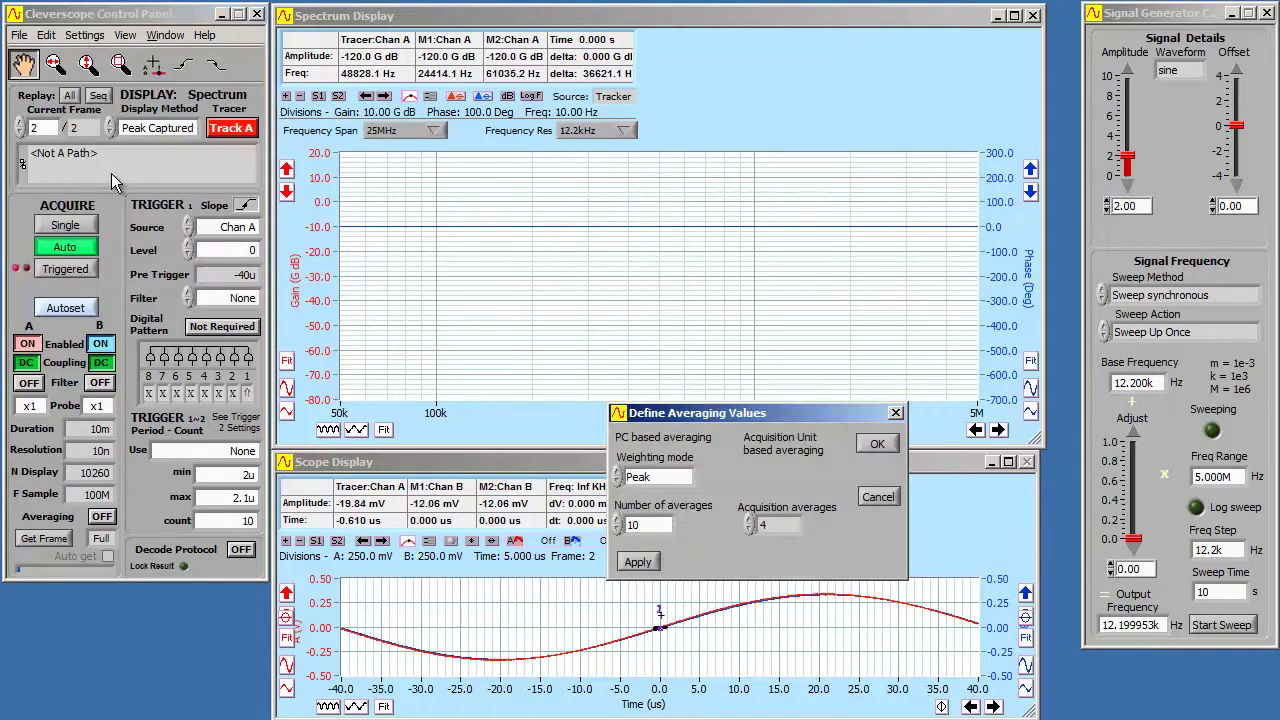
{"action": "left_click", "coordinate": [648, 478]}
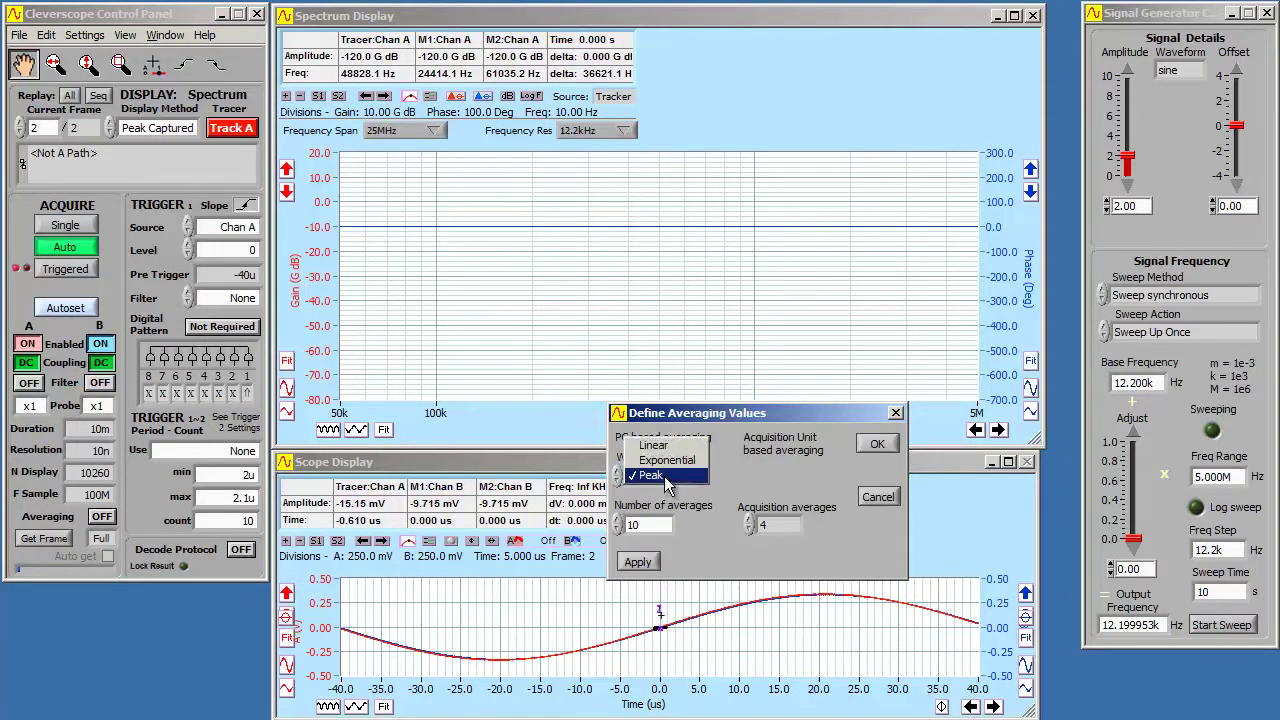
{"action": "left_click", "coordinate": [875, 446]}
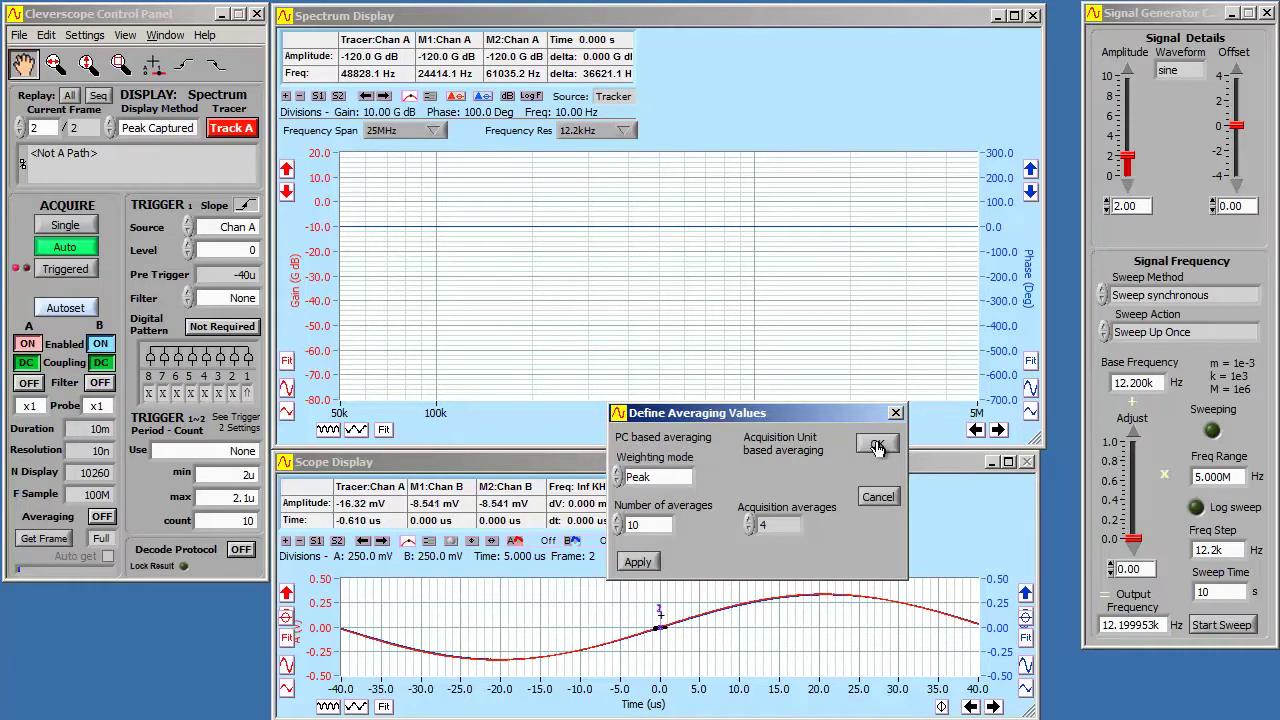
{"action": "left_click", "coordinate": [877, 448]}
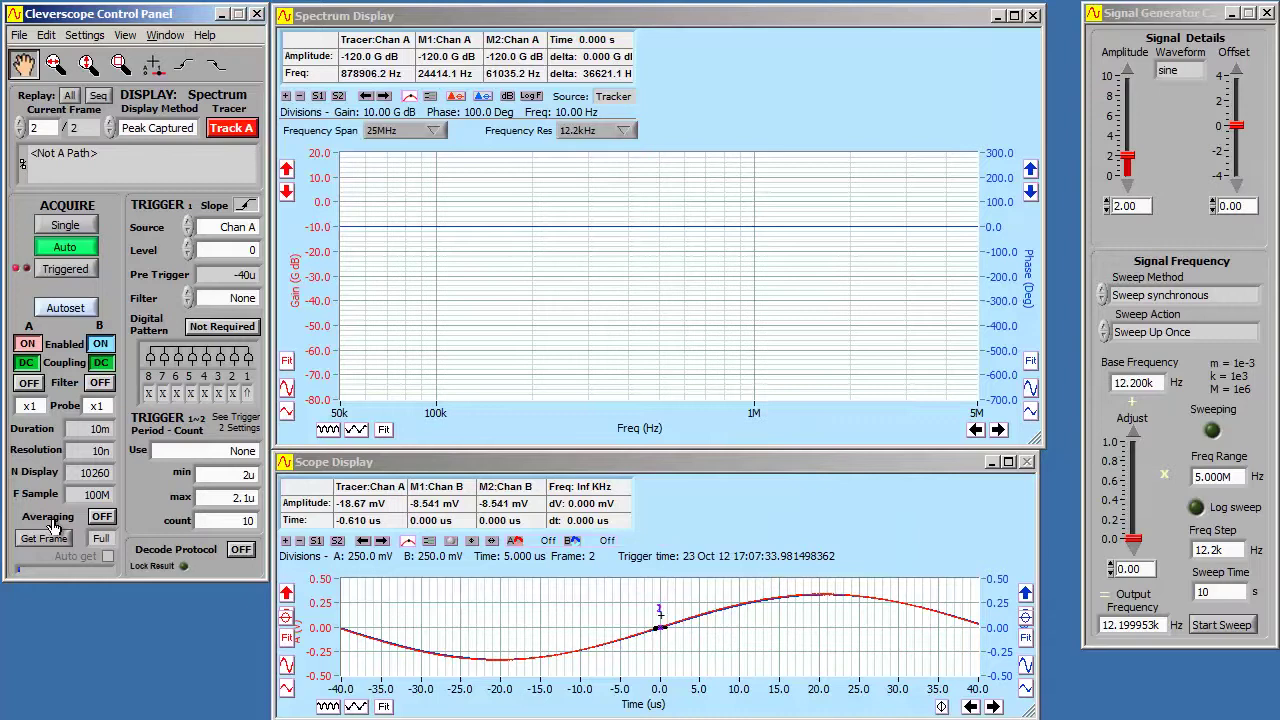
Step: Switch averaging on and start the generator frequency sweep
{"action": "left_click", "coordinate": [103, 518]}
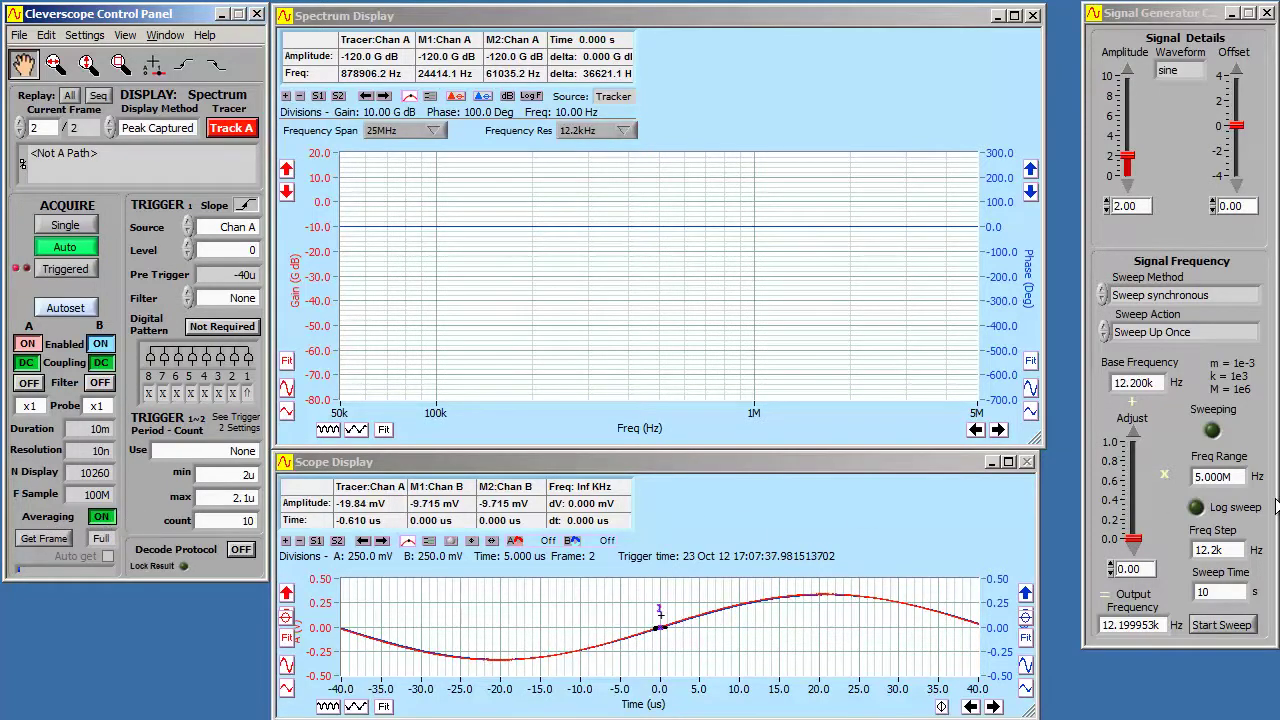
{"action": "left_click", "coordinate": [1217, 627]}
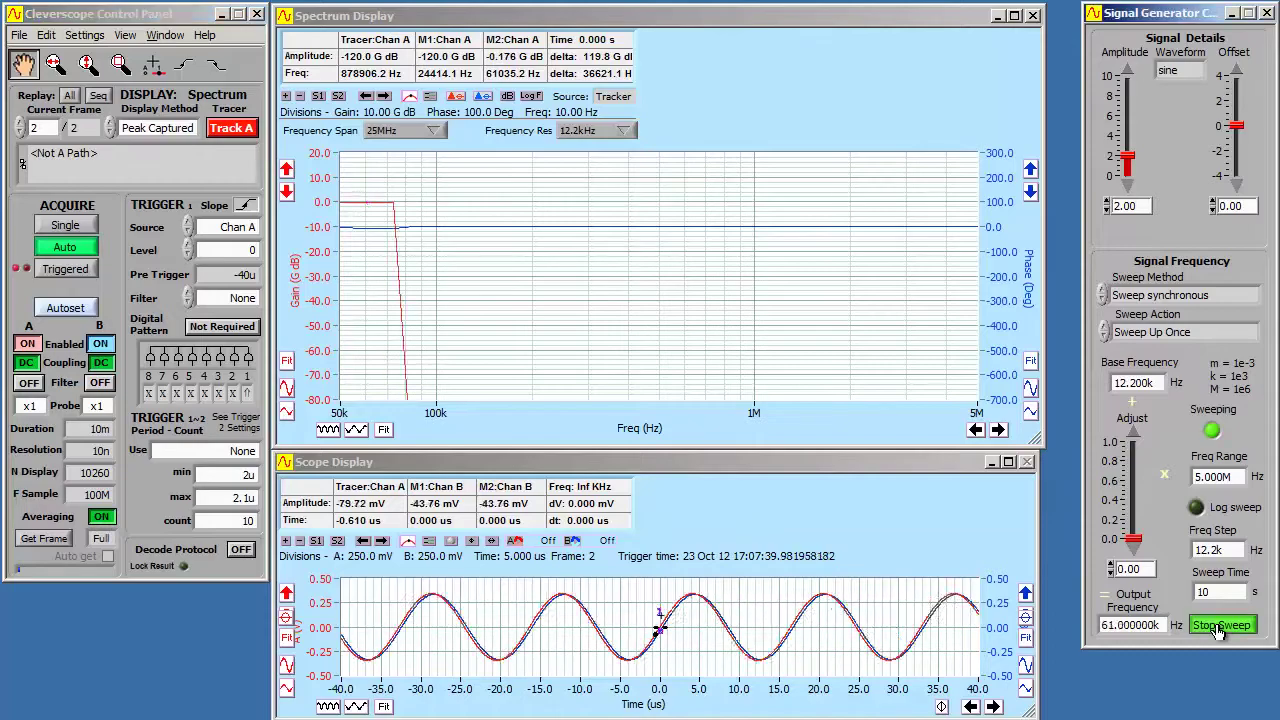